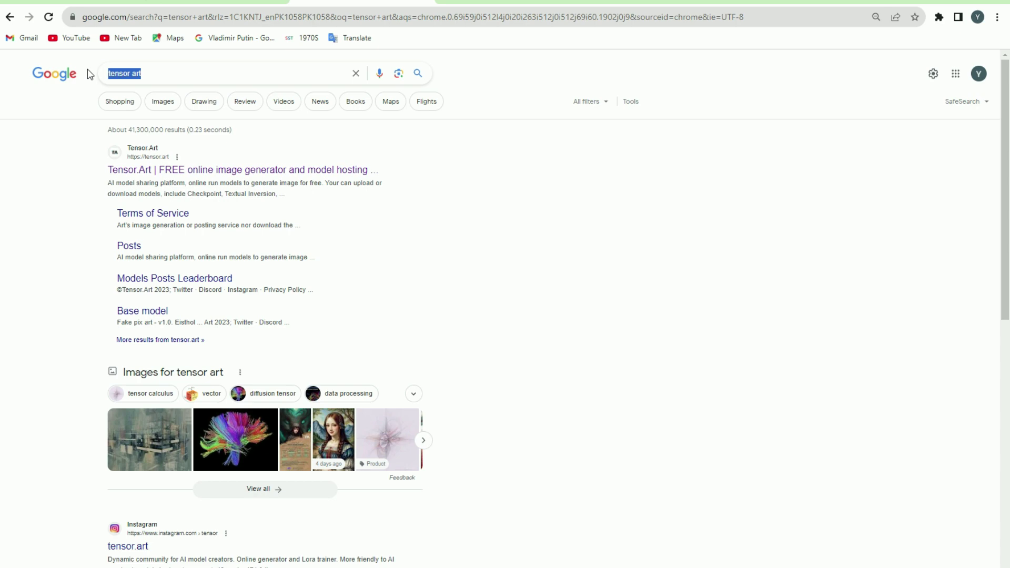
Step: Open Tensor.Art from the search results, sign in with Google, and start the profile description
drag(87, 166, 368, 176)
click(309, 181)
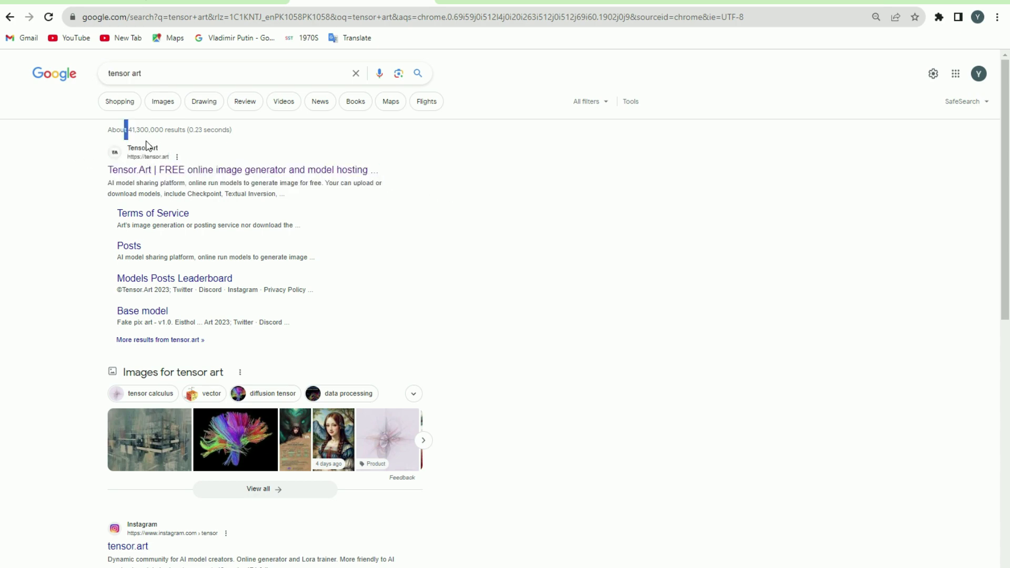
click(236, 169)
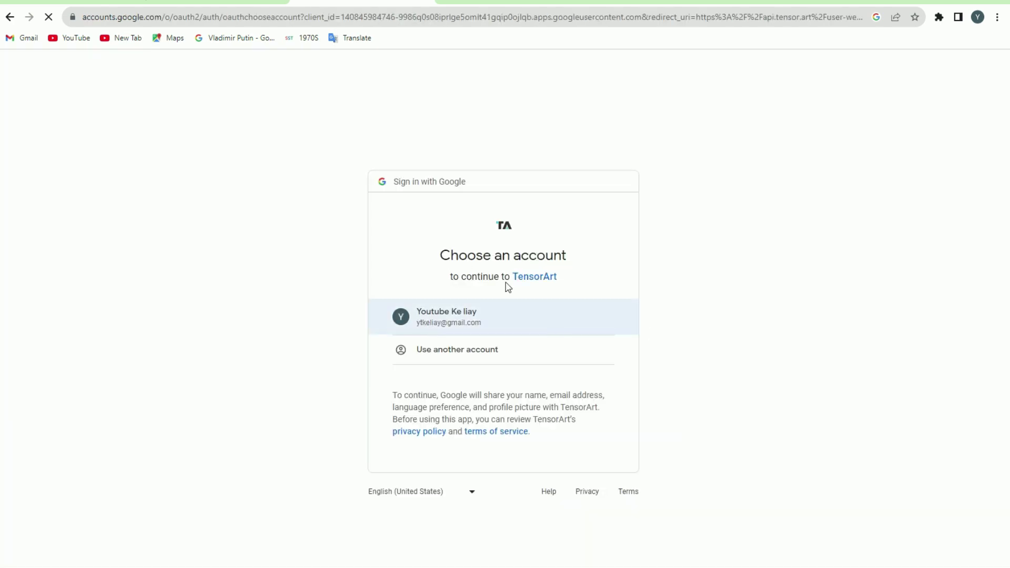
click(462, 324)
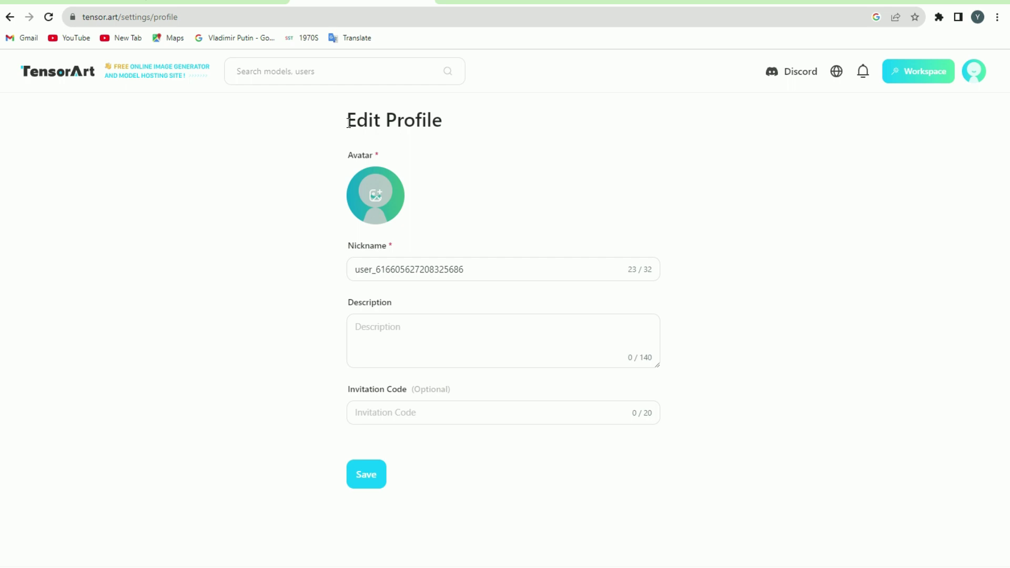
click(359, 331)
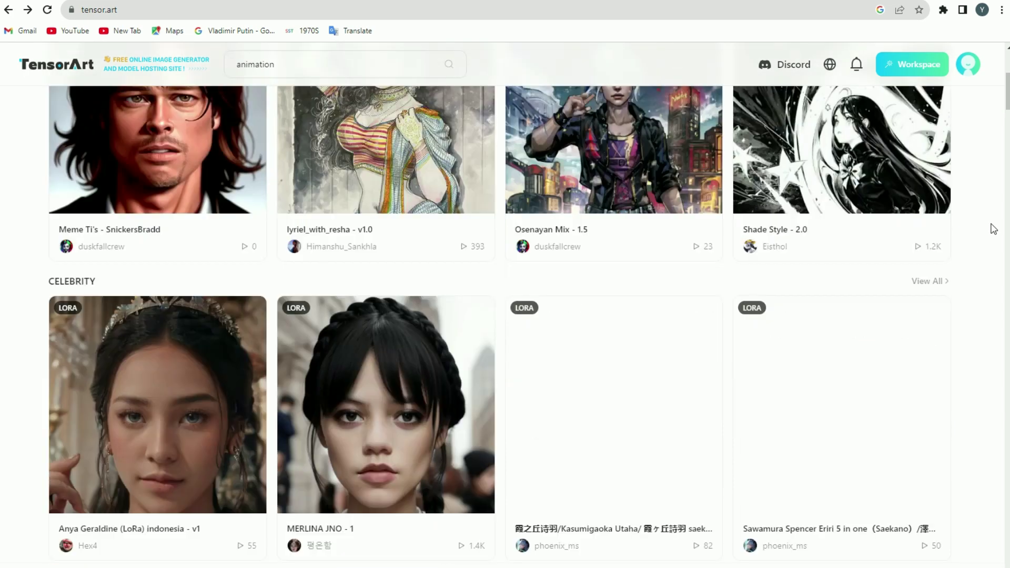
Step: Scroll the homepage and open the Meme Ti's – SnickersBradd model card
scroll(993, 229, down, 10)
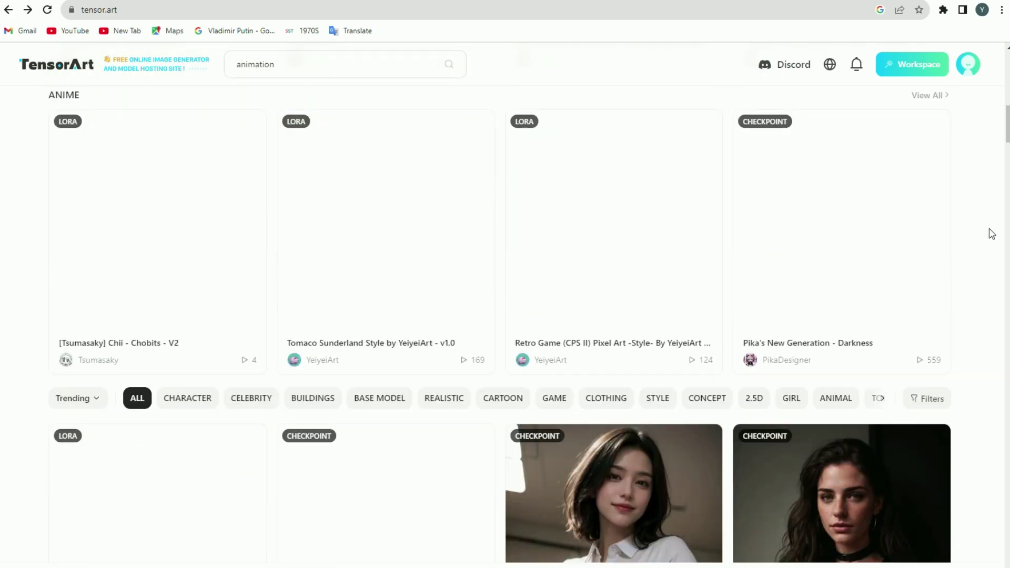
scroll(990, 233, up, 3)
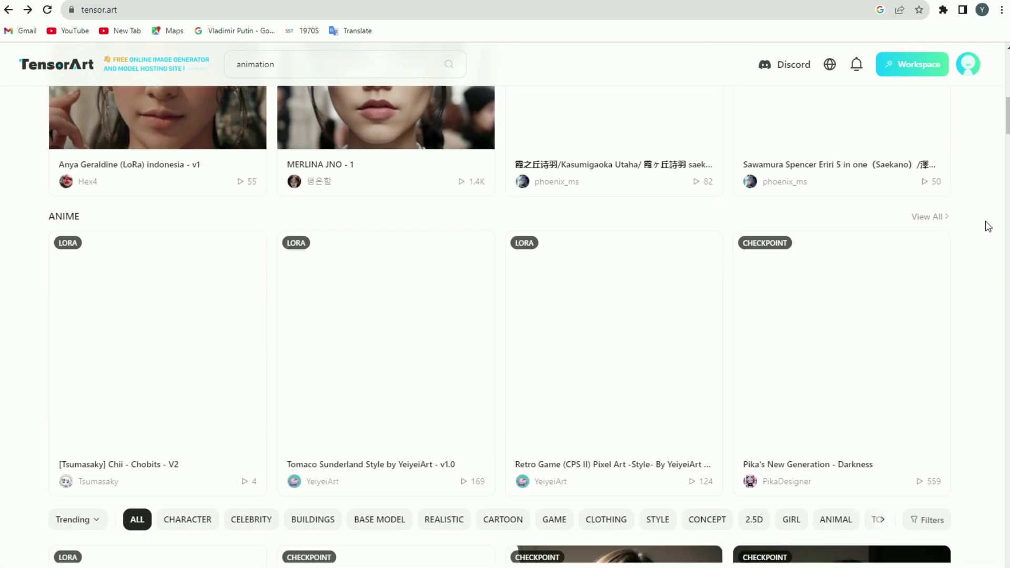
scroll(983, 232, up, 10)
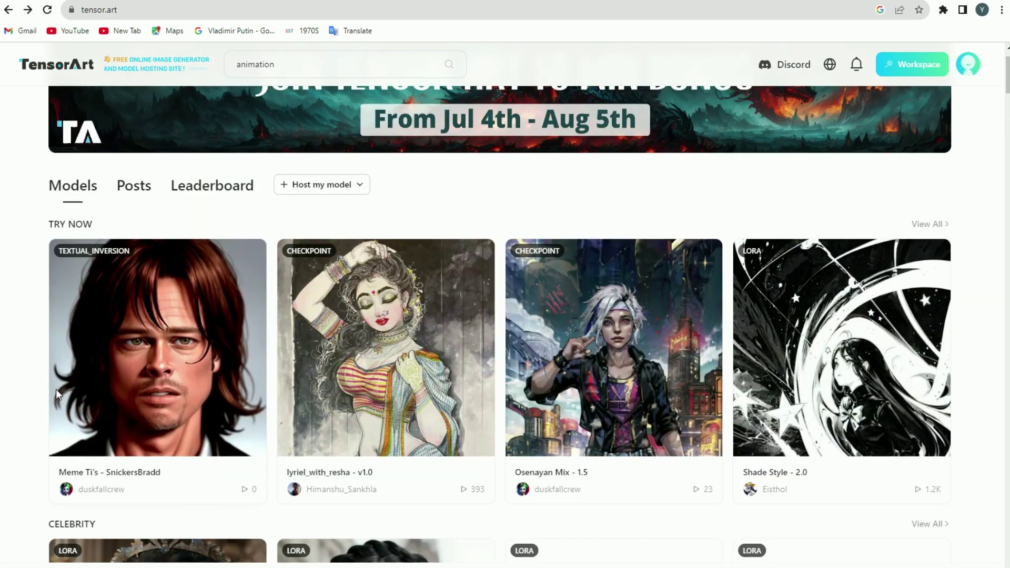
click(207, 361)
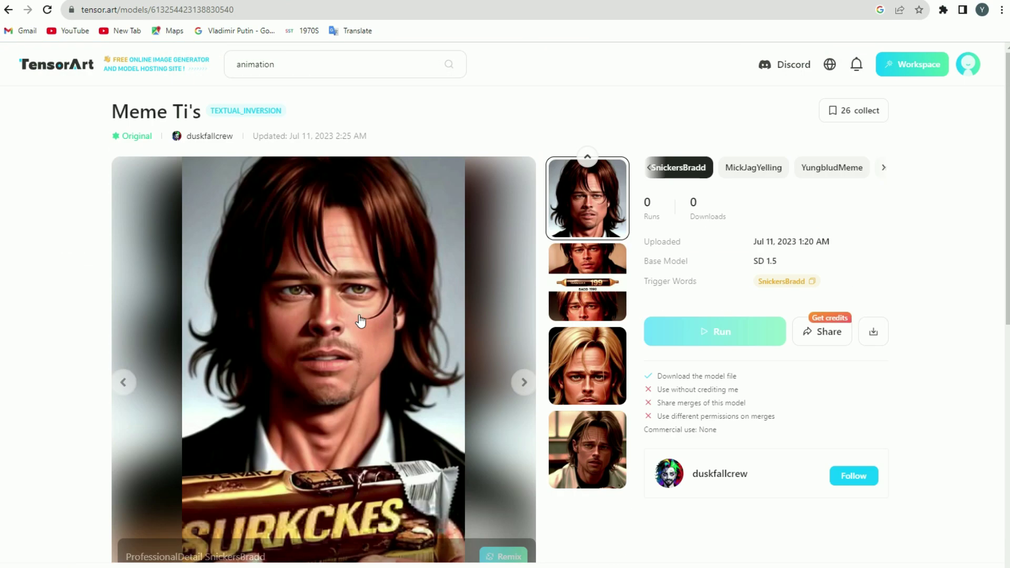
Step: View one of the Meme Ti's images full size and scroll through the model page
click(528, 385)
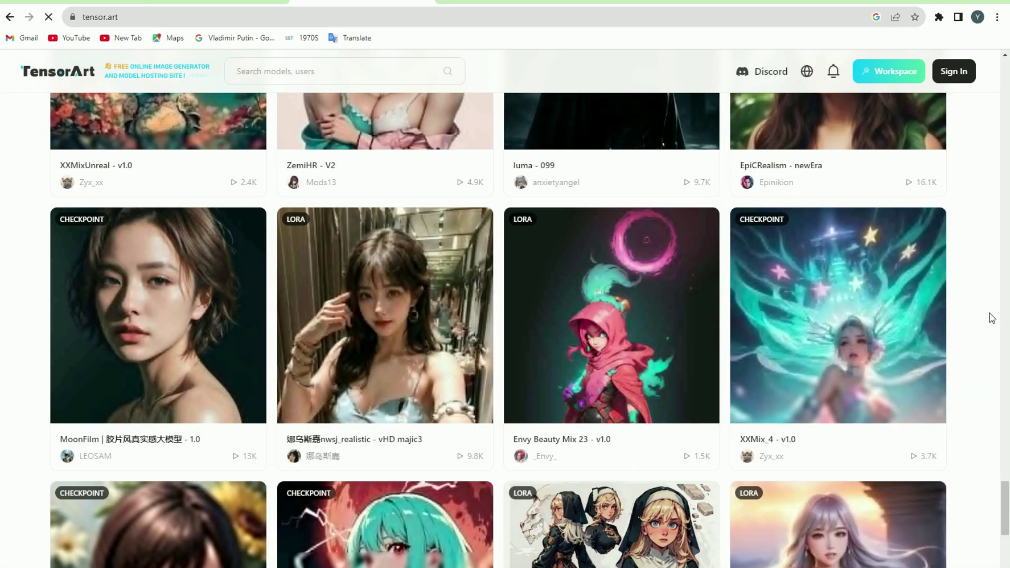
scroll(956, 255, up, 13)
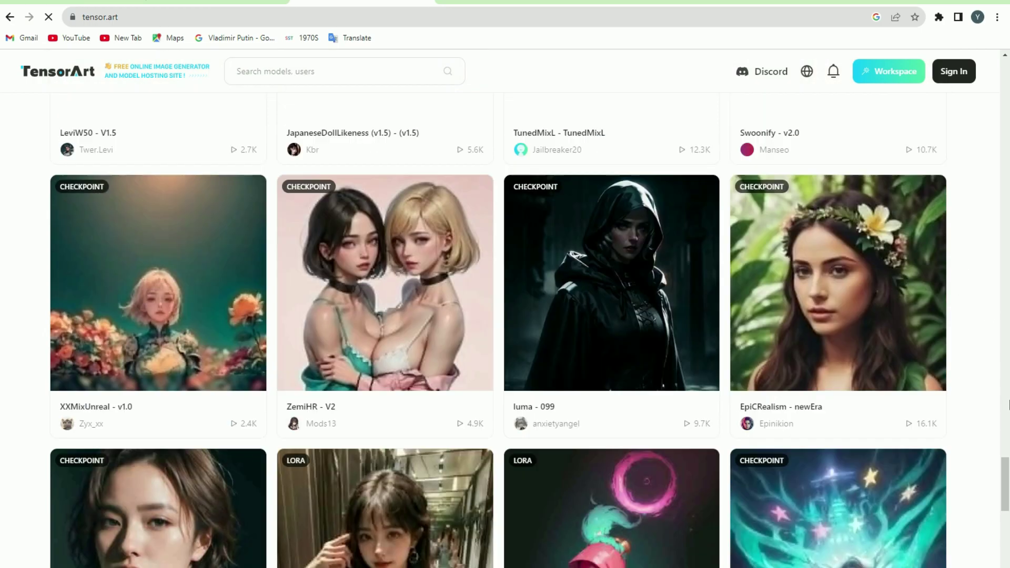
click(1007, 462)
drag(1008, 462, 1008, 535)
scroll(987, 126, up, 15)
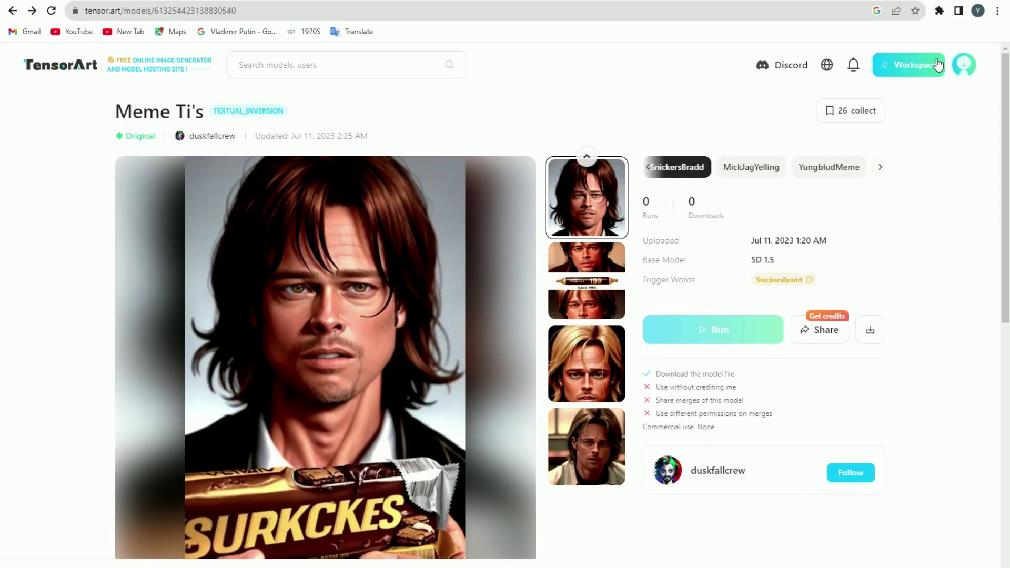
Step: Generate a new image in the workspace from the 'import tensorflow as tf' prompt
click(937, 64)
click(996, 57)
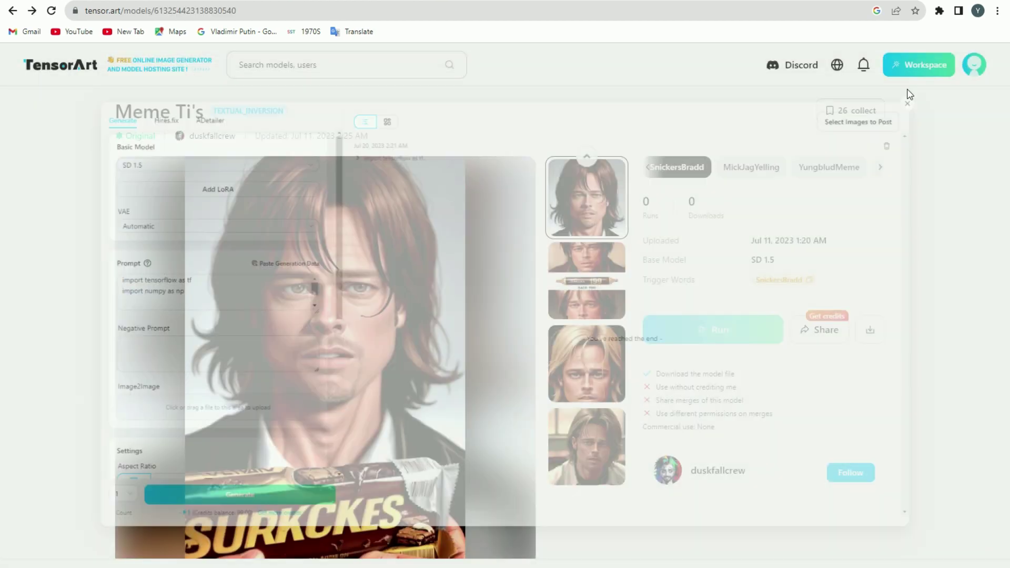
click(918, 68)
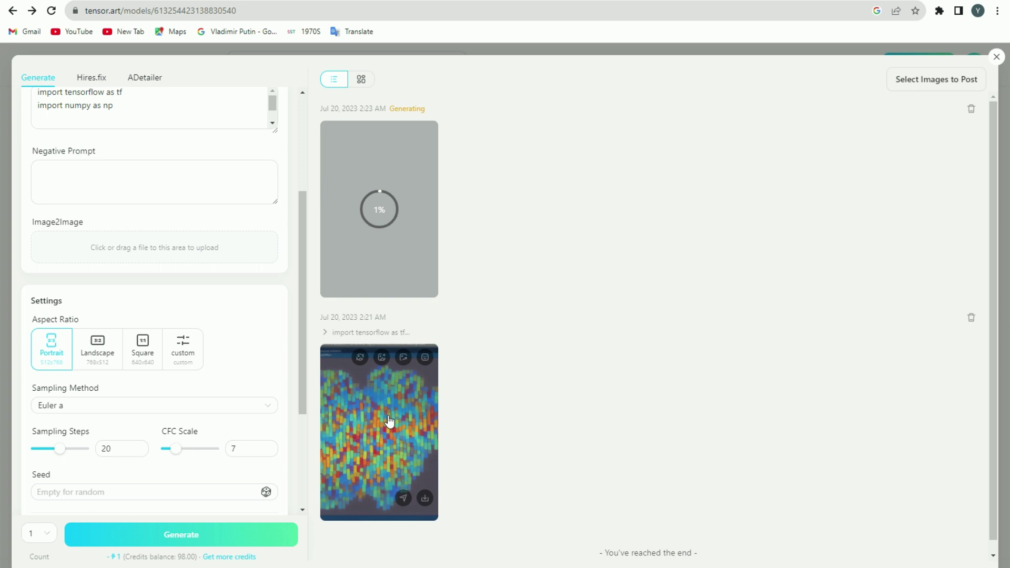
Step: Enlarge the earlier generated image, then bring up and dismiss its options menu
click(397, 385)
click(552, 547)
right_click(396, 419)
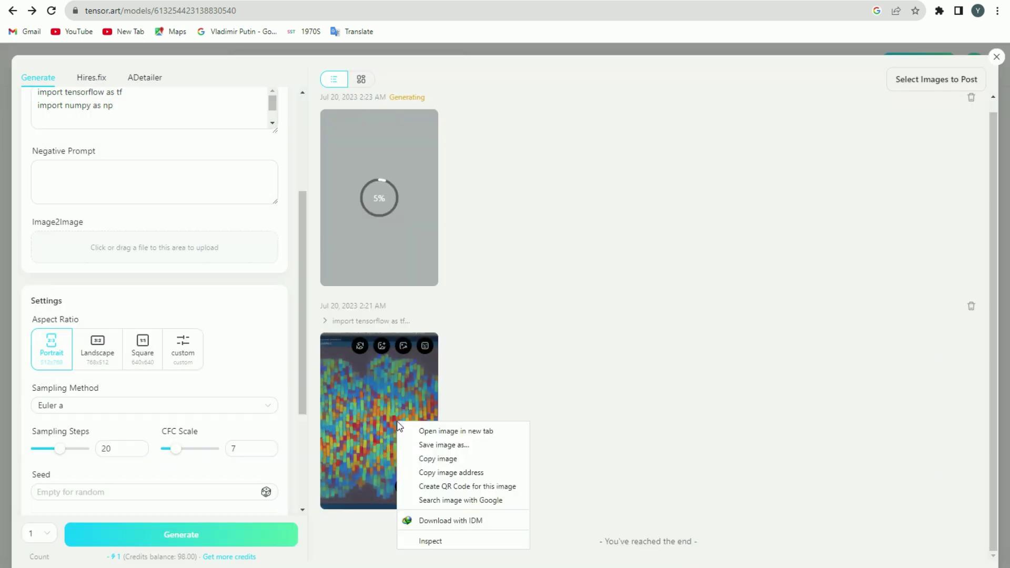
click(401, 196)
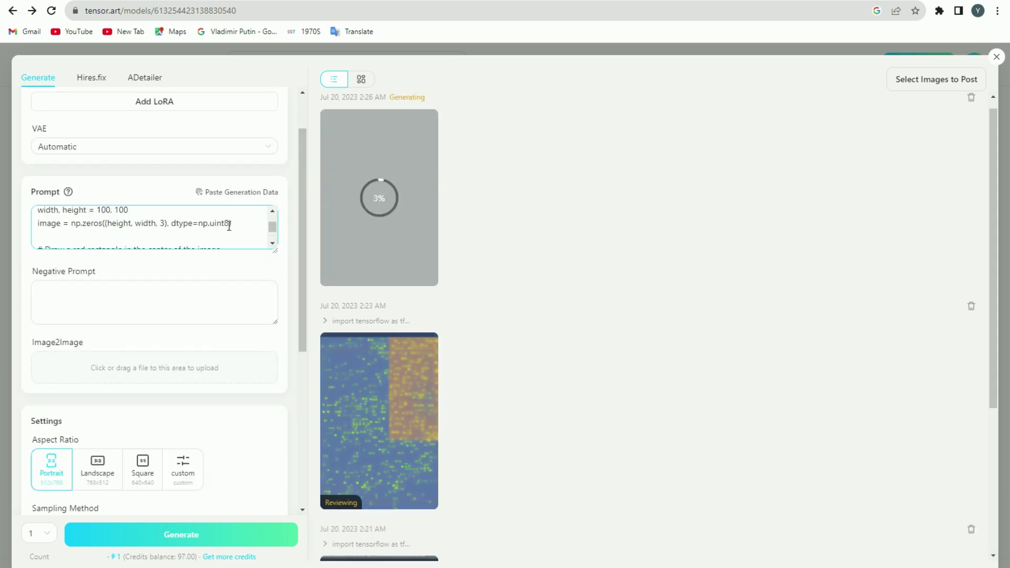
Step: Read the My Credits Sign Reward description, with the balance at 97.00
drag(231, 232, 27, 252)
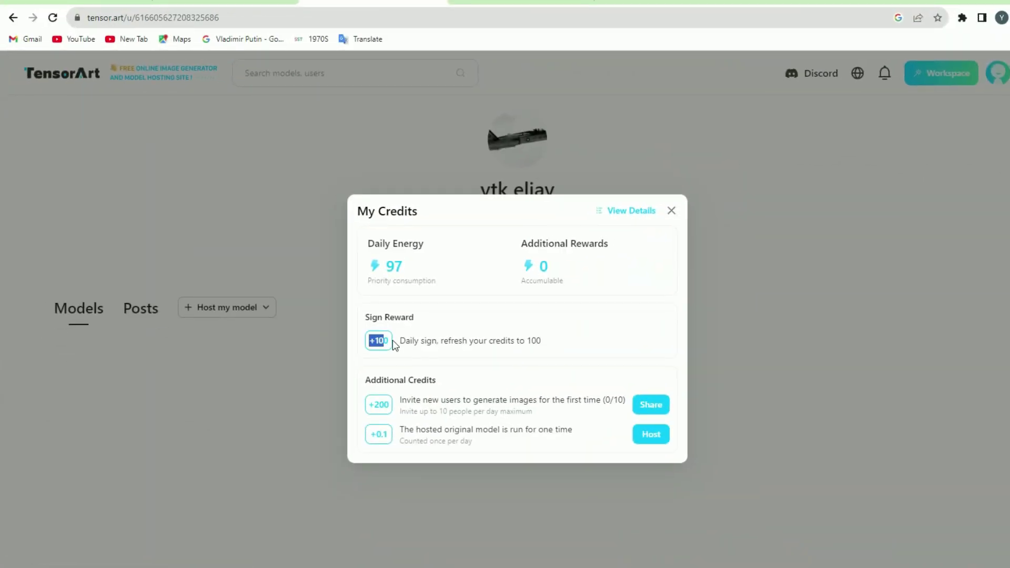
drag(402, 340, 548, 344)
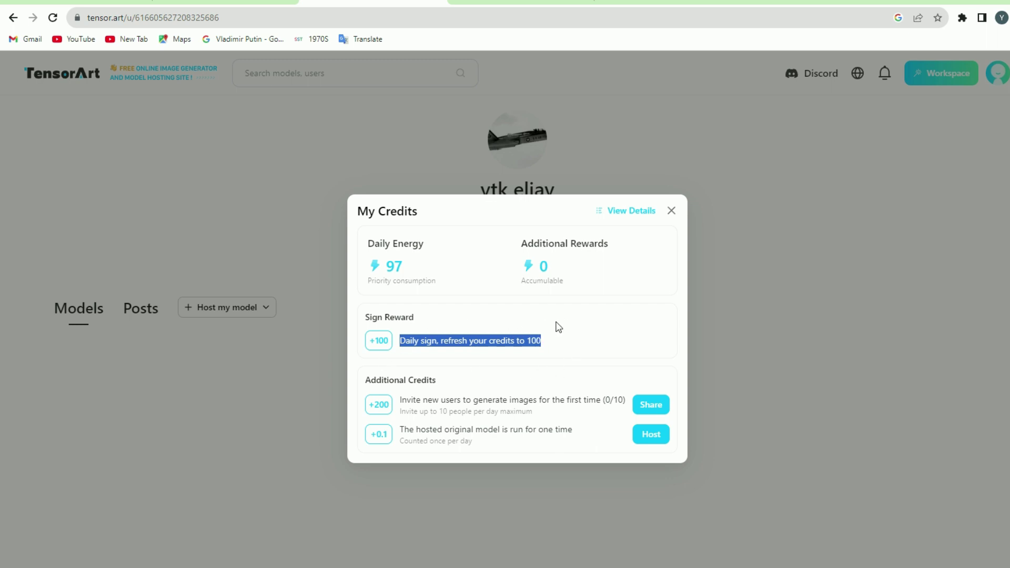
click(559, 327)
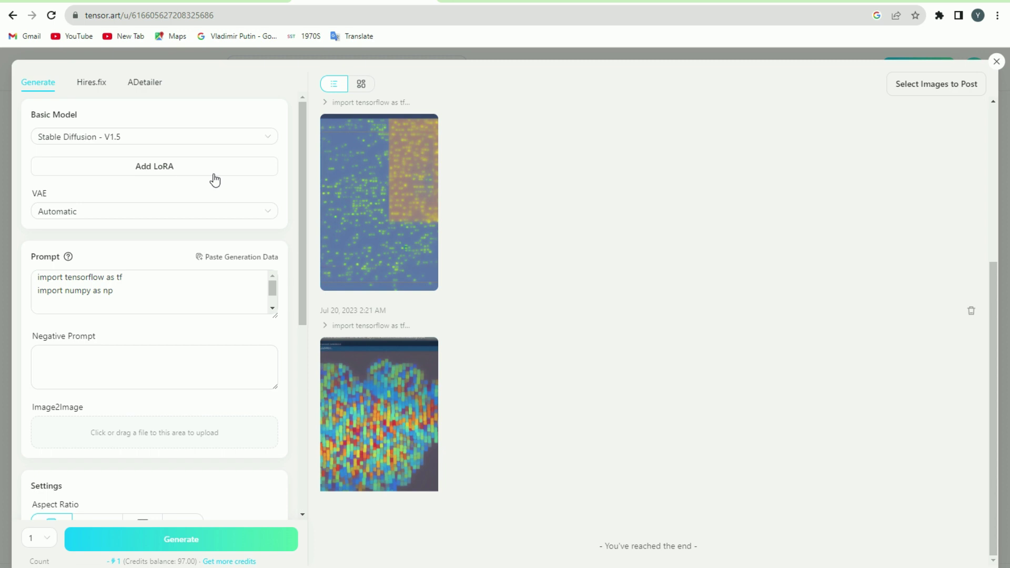
Step: In Hires.fix, set Denoising Strength 1, Hires Steps 40, and a custom upscale size
click(104, 83)
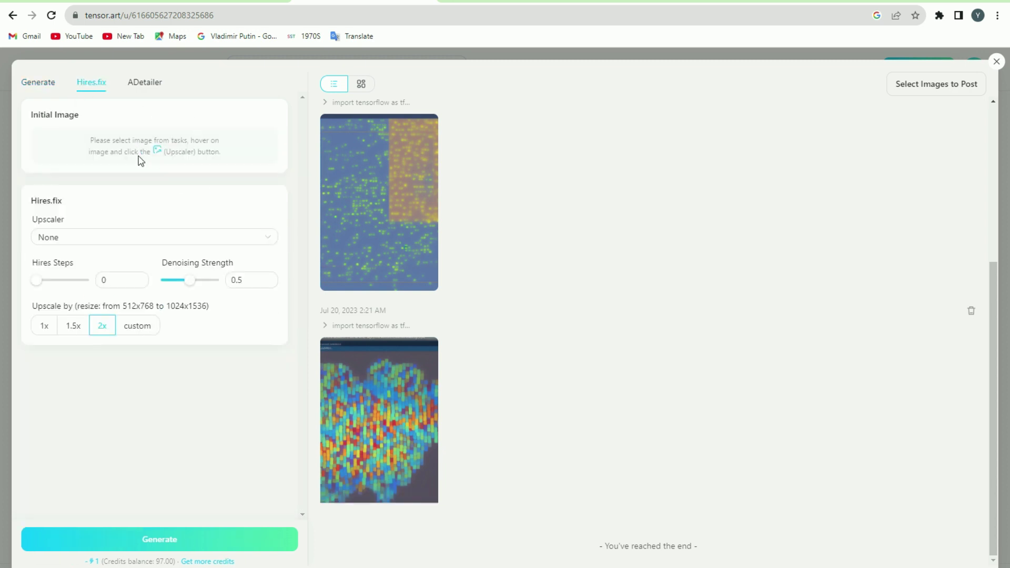
drag(190, 280, 248, 282)
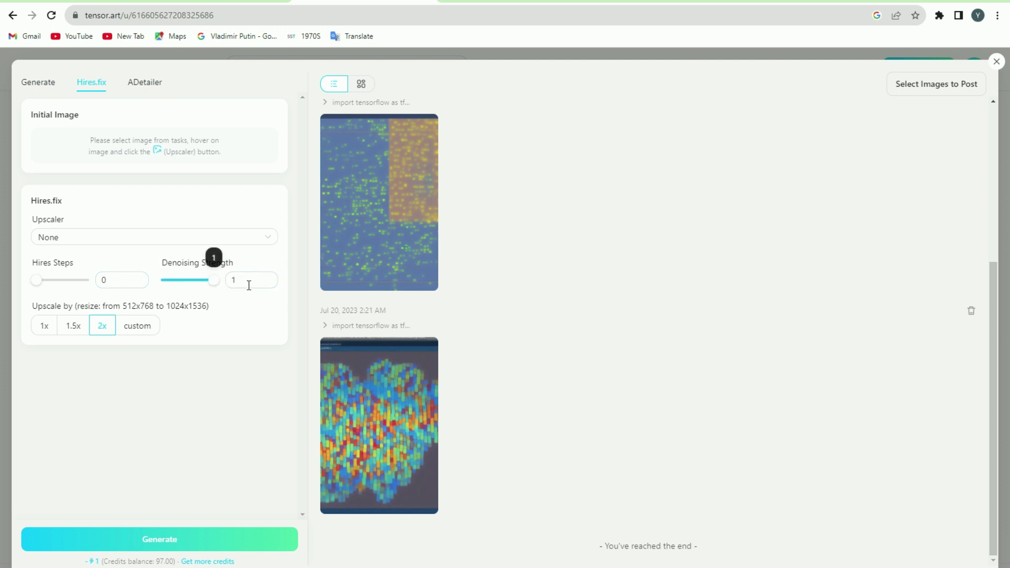
mouse_move(85, 280)
mouse_down()
mouse_move(69, 286)
mouse_move(83, 283)
mouse_up()
click(76, 332)
click(140, 328)
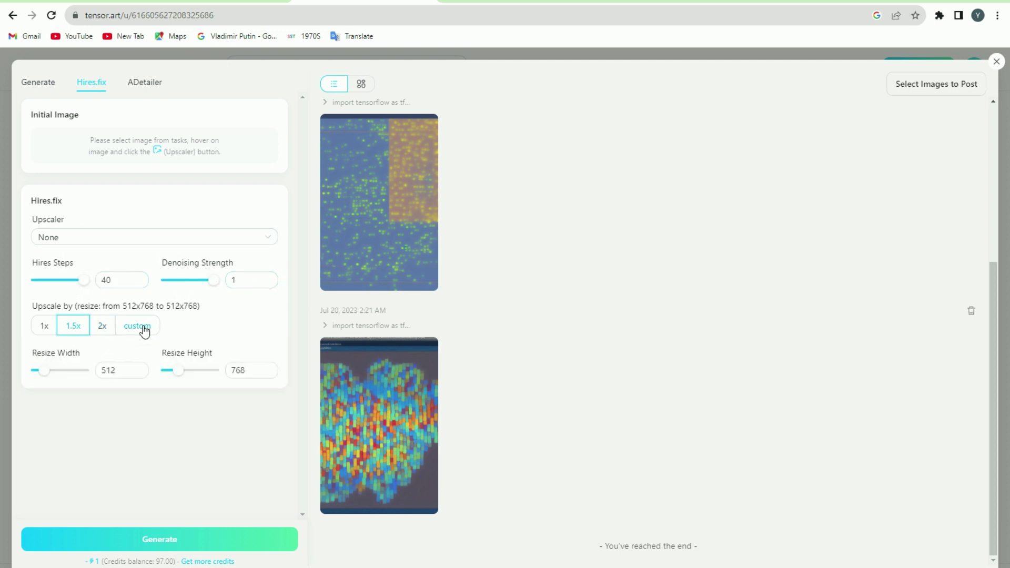
Step: Point out the 512x768 resize width and height, then list the upscalers like Lanczos and 4x-UltraSharp
drag(34, 356, 95, 362)
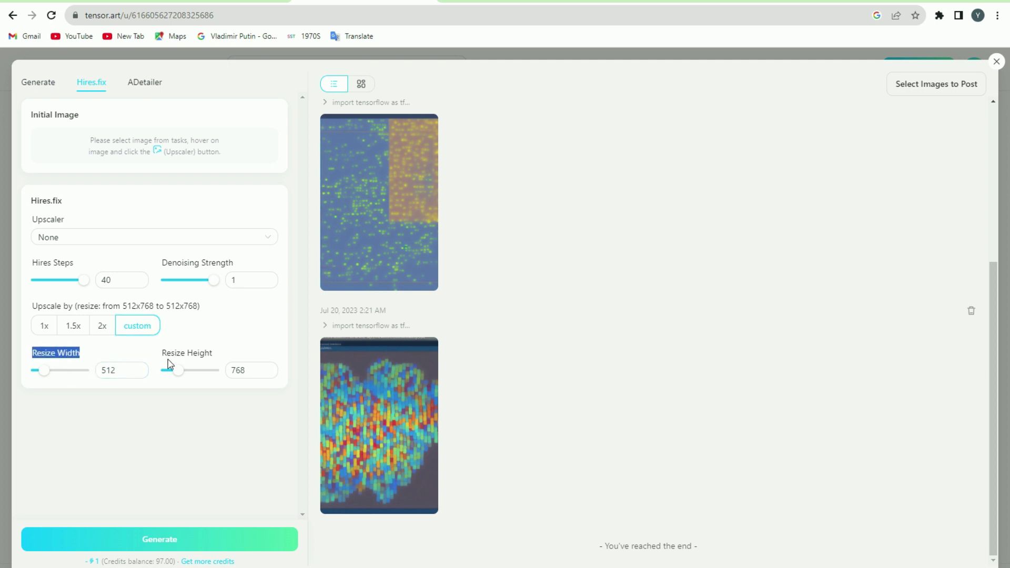
drag(161, 354, 247, 358)
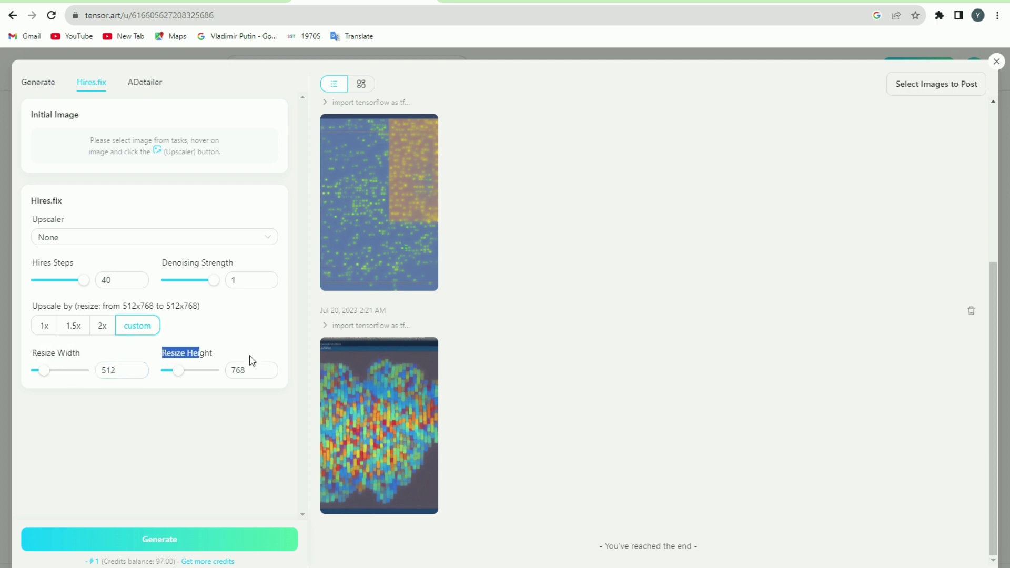
click(68, 150)
click(128, 240)
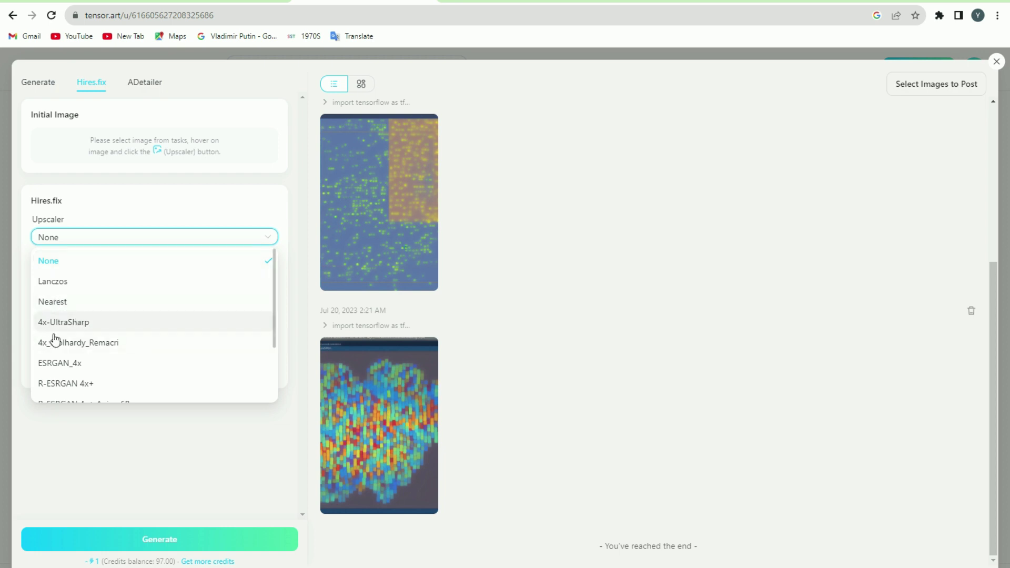
Step: Return to the Tensor.Art home and open the community Posts gallery
scroll(95, 352, down, 2)
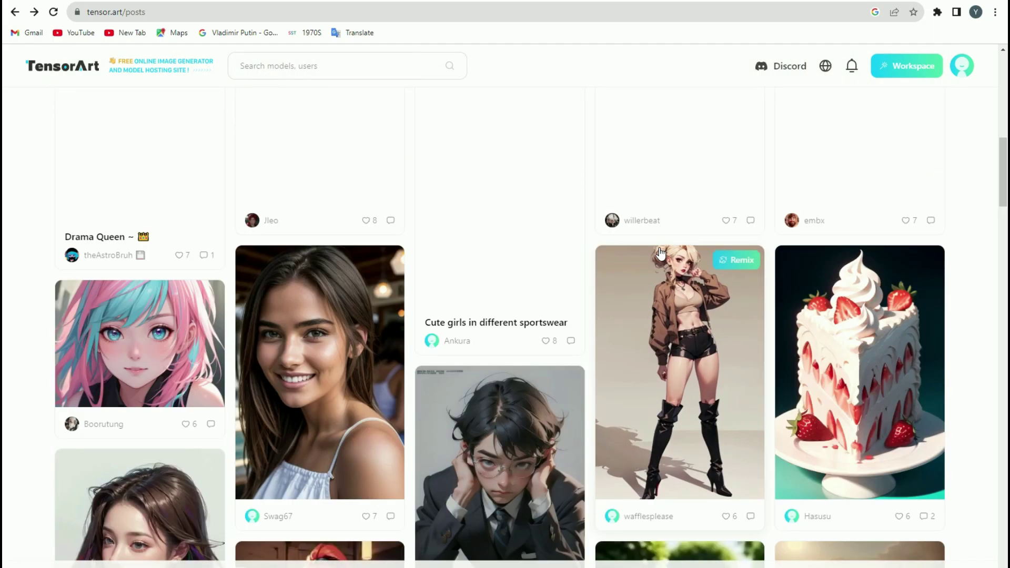
scroll(660, 253, up, 15)
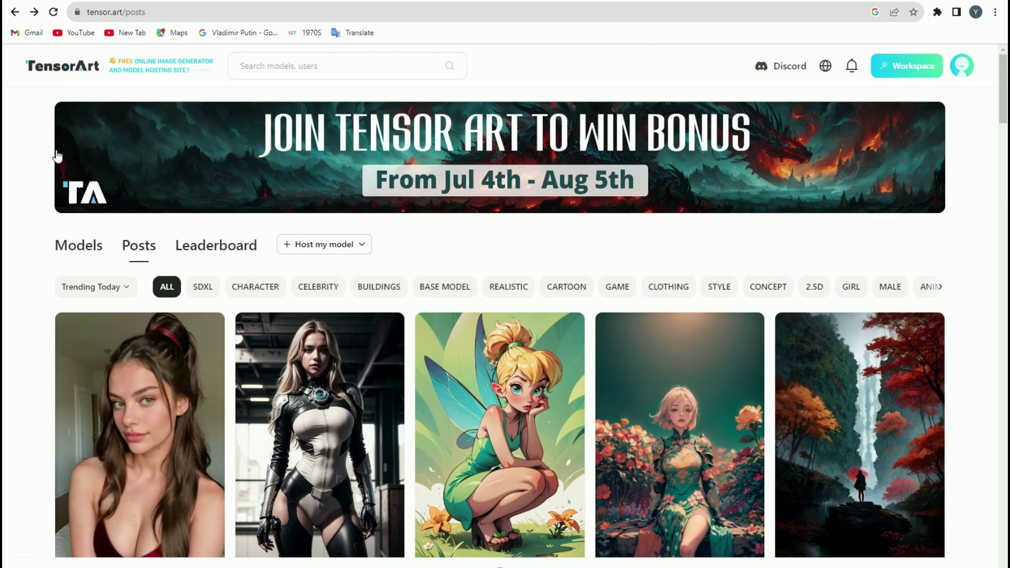
click(14, 12)
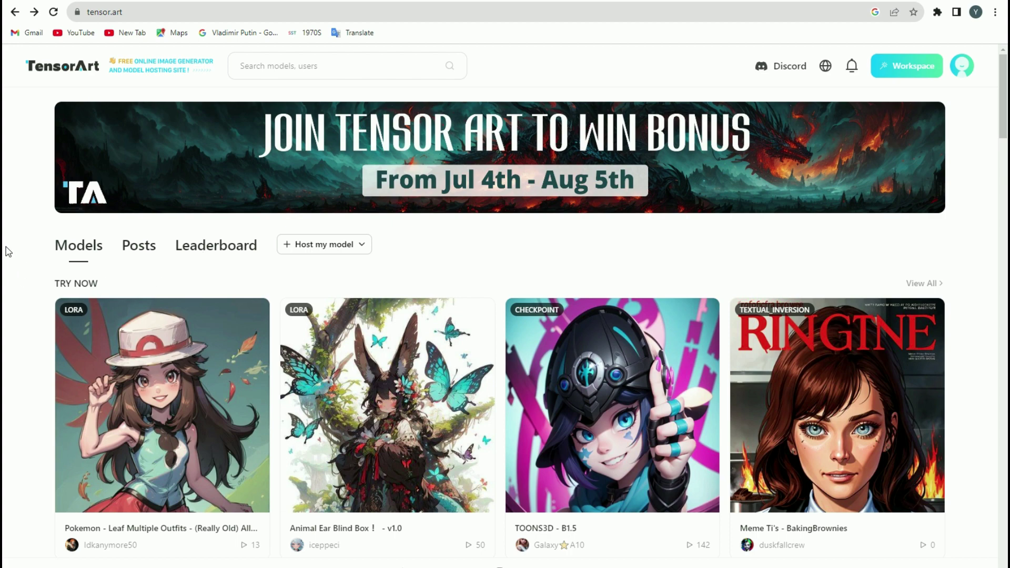
drag(120, 247, 156, 246)
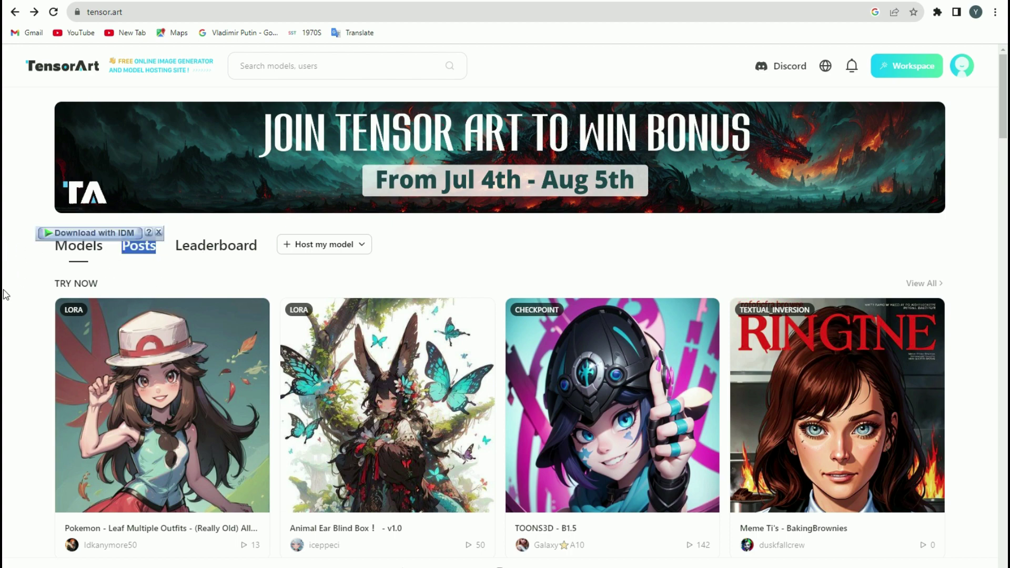
click(126, 250)
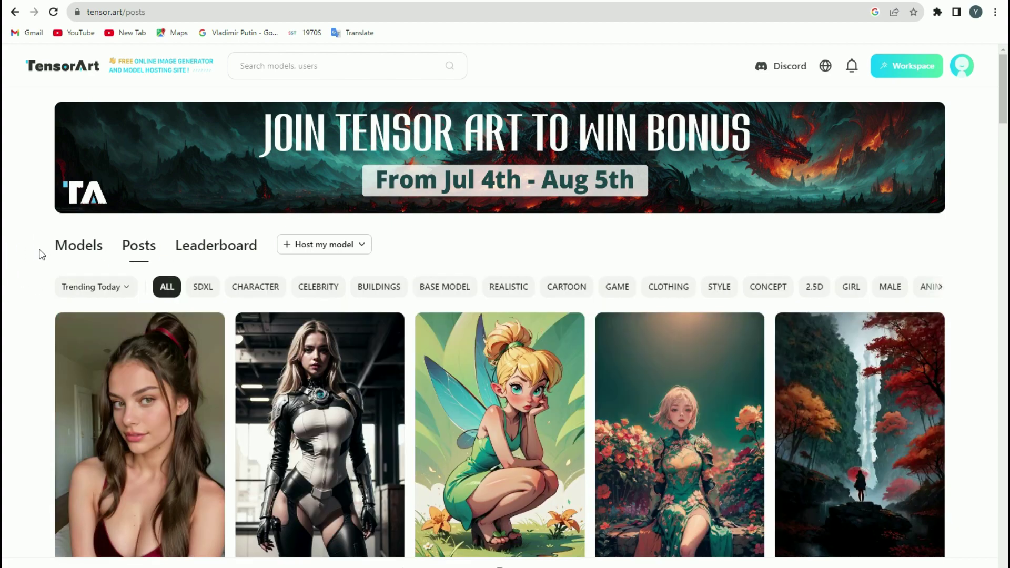
Step: Browse shared posts like 'Traditional' and 'cute little cat', then reload the gallery
scroll(405, 221, down, 5)
scroll(830, 198, down, 9)
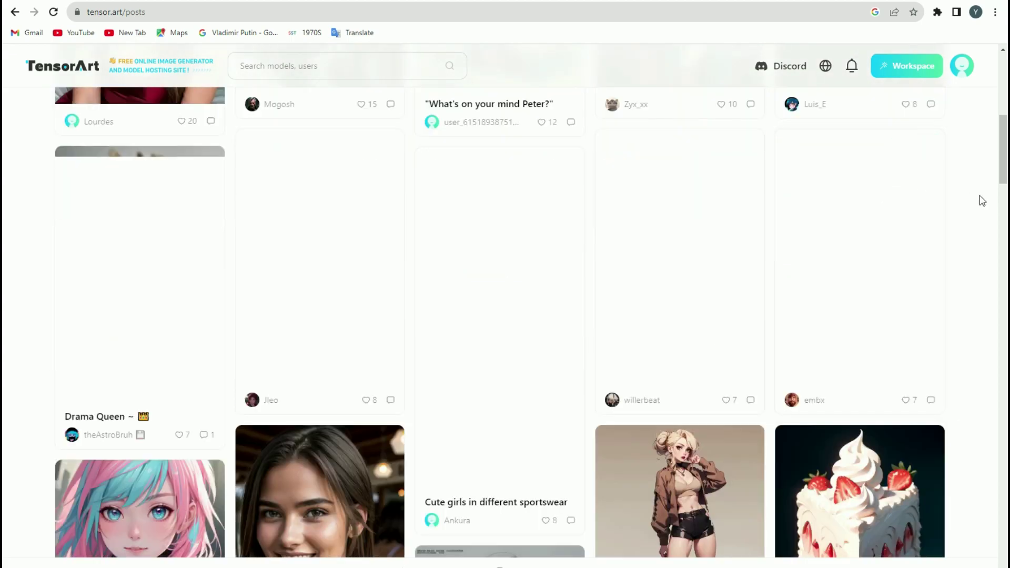
scroll(999, 226, down, 12)
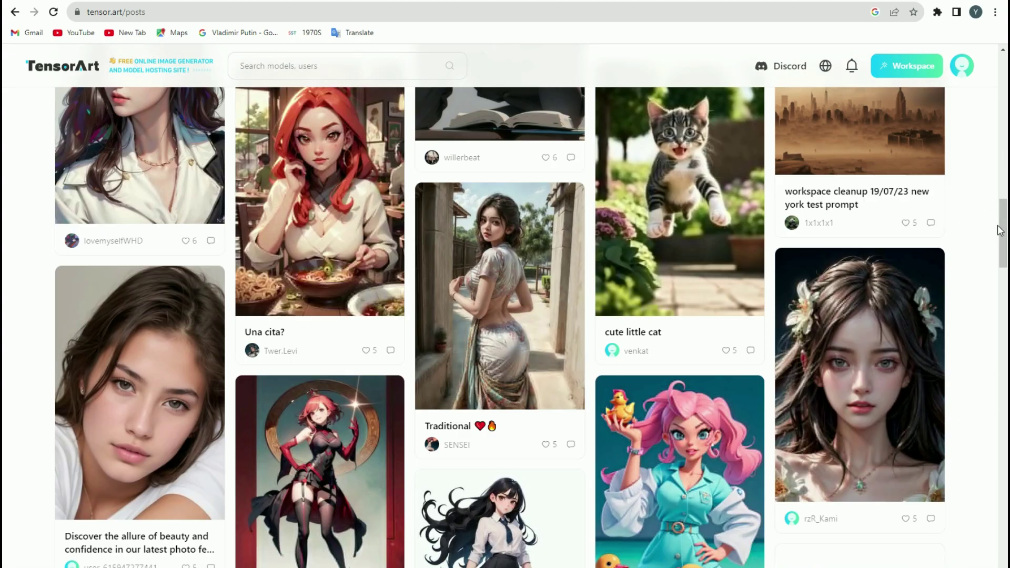
scroll(999, 230, down, 6)
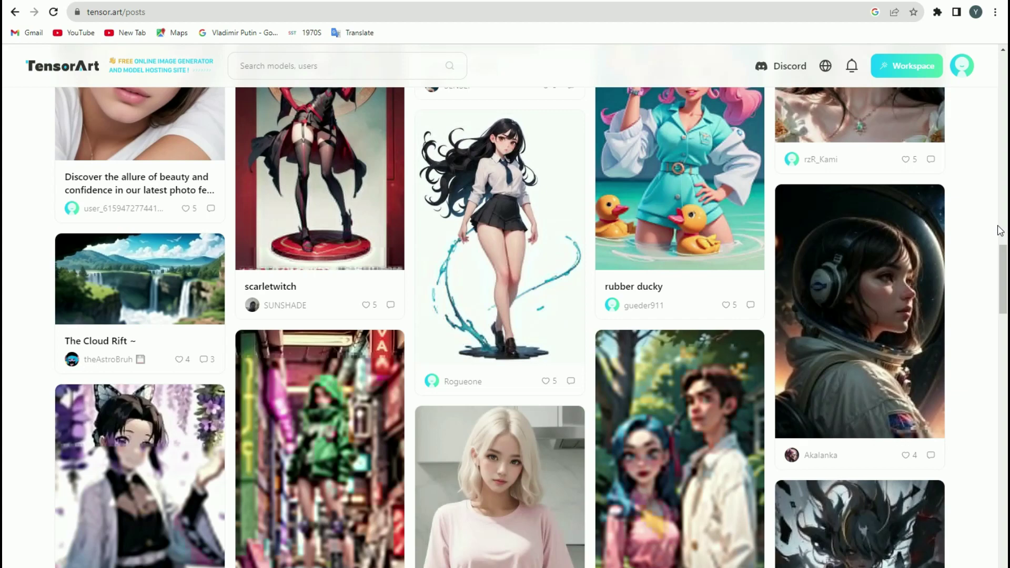
scroll(999, 230, down, 11)
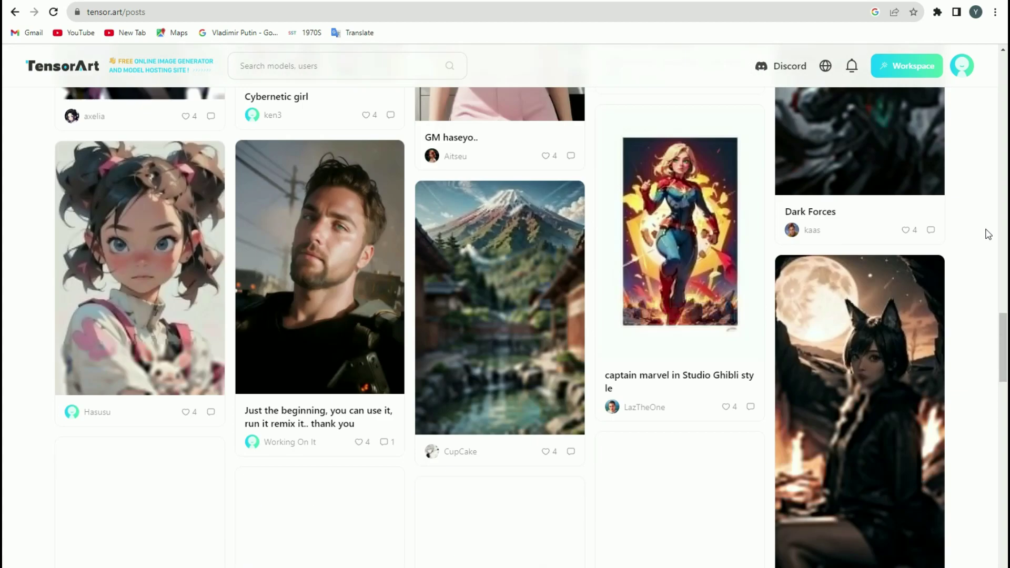
scroll(987, 235, down, 7)
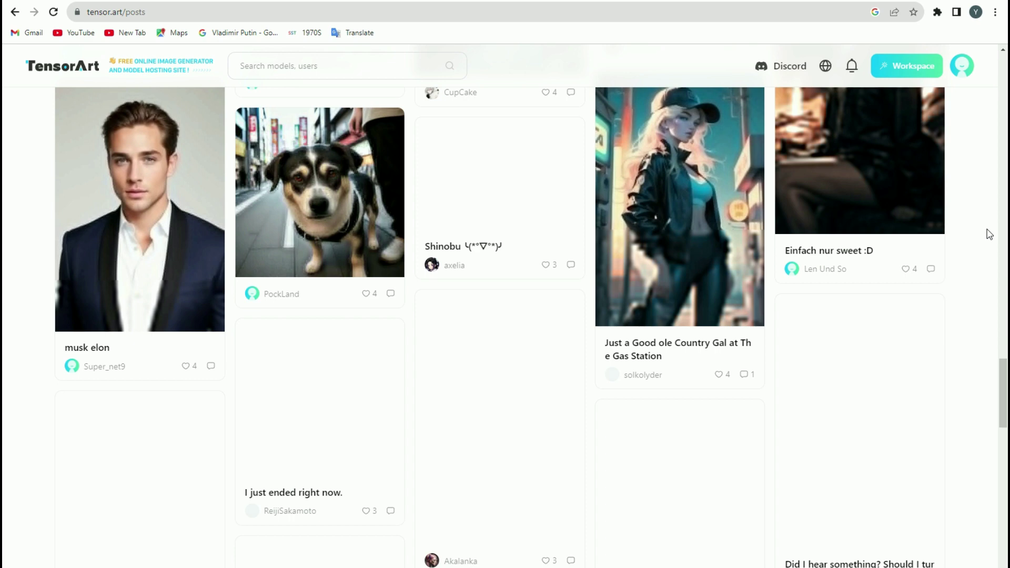
scroll(932, 323, down, 9)
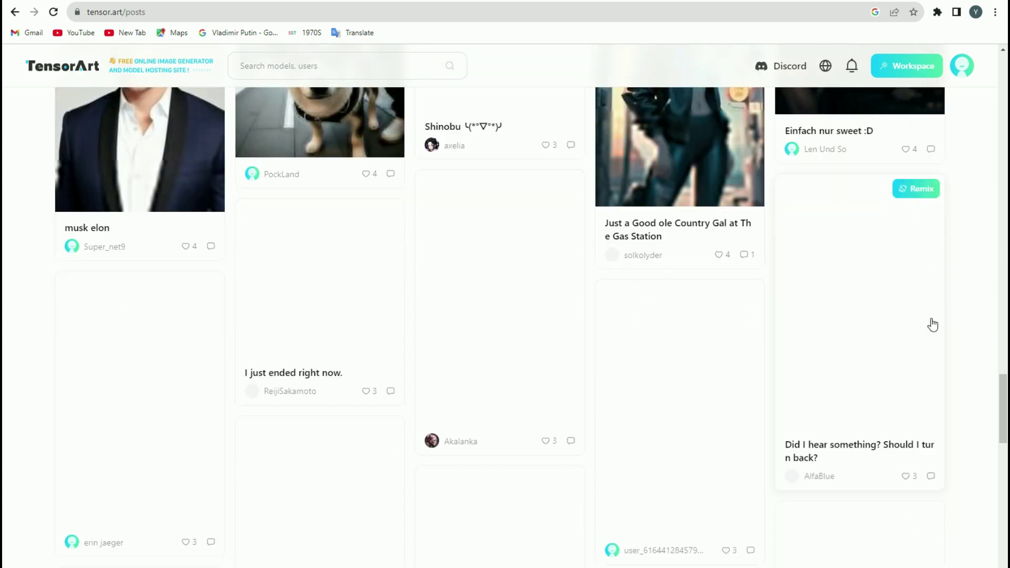
scroll(932, 325, down, 6)
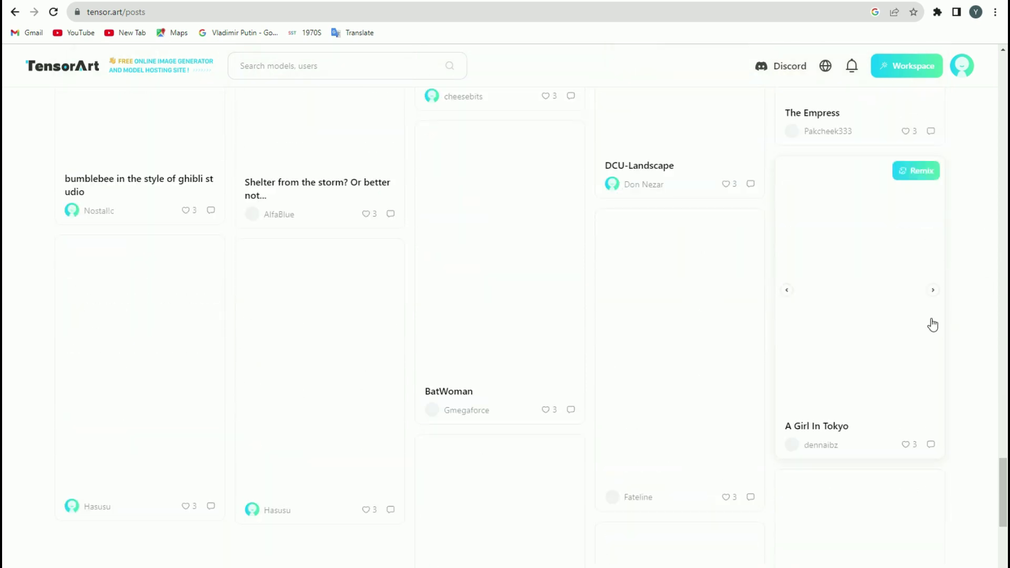
scroll(932, 324, up, 14)
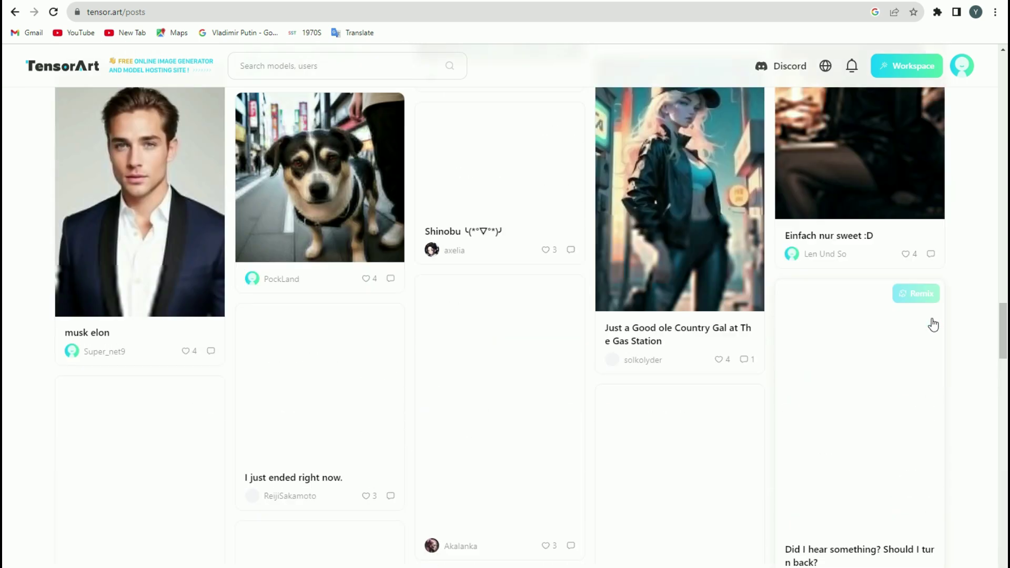
click(53, 12)
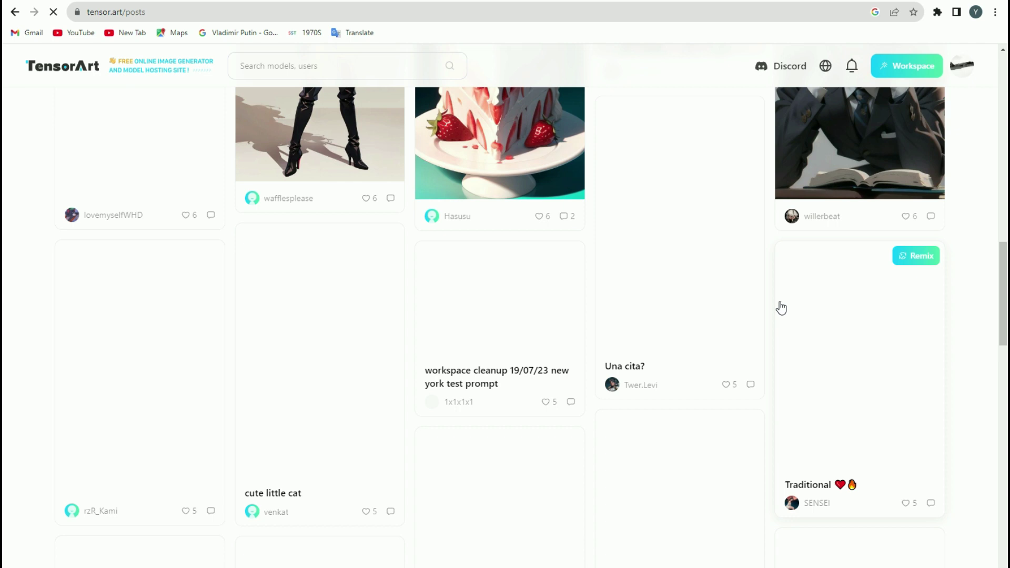
Step: Go to fiverr.com in a new tab and open the AI Services landing page
key(ctrl+t)
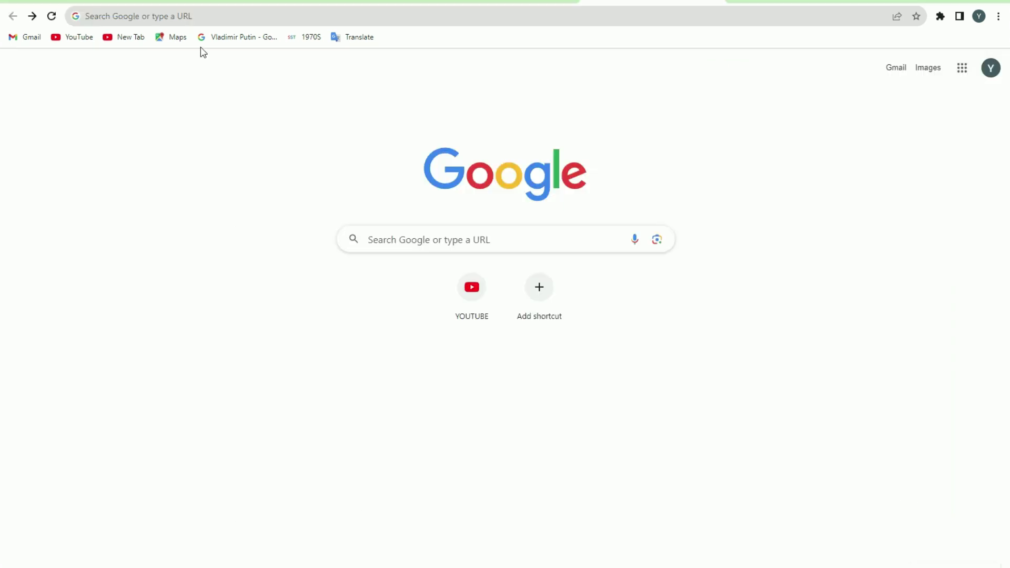
click(189, 11)
text(fiverr.com)
key(Return)
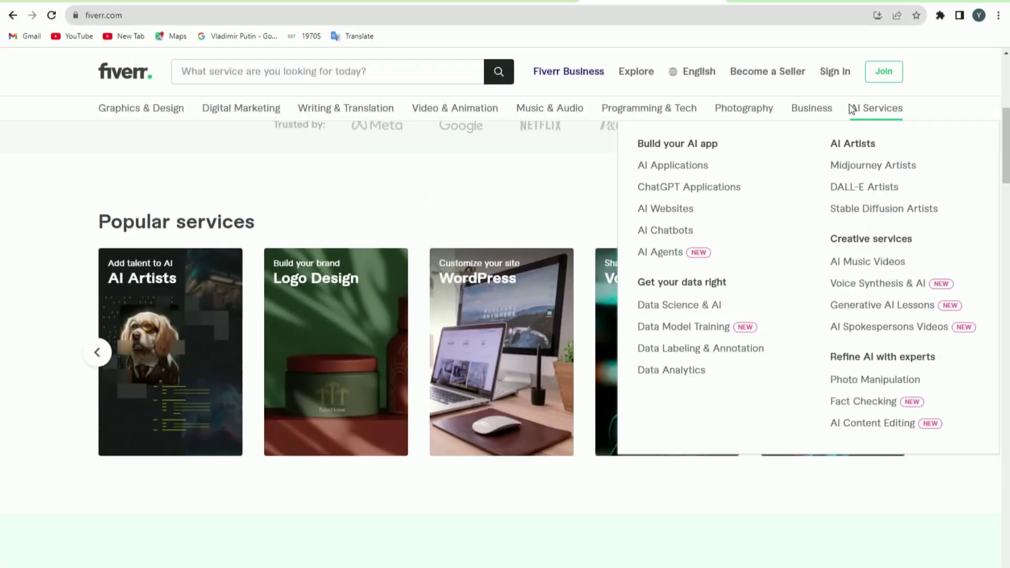
triple_click(875, 108)
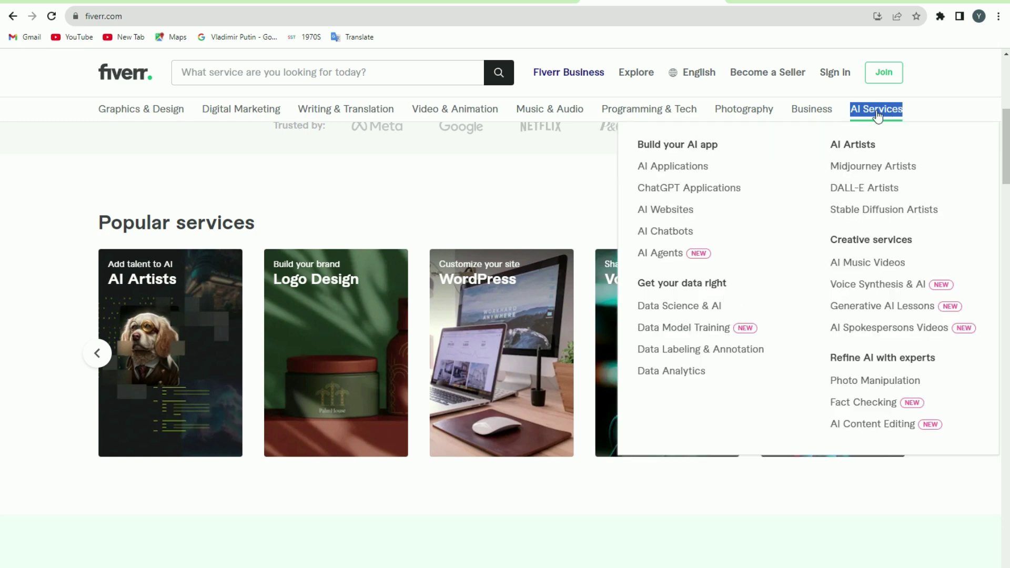
click(866, 120)
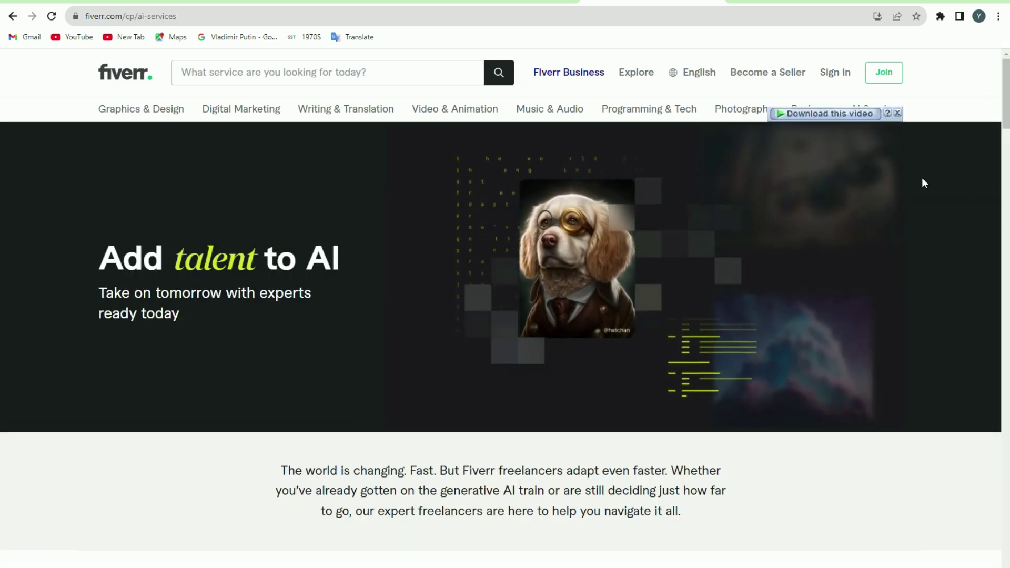
Step: Scroll the AI Services overview down to the category cards
scroll(901, 250, down, 6)
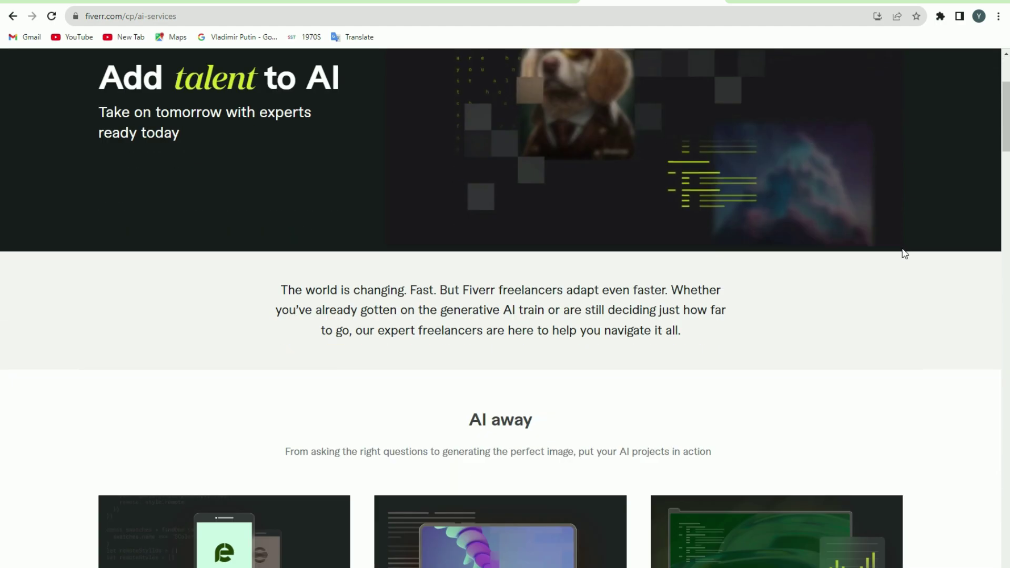
scroll(906, 255, down, 12)
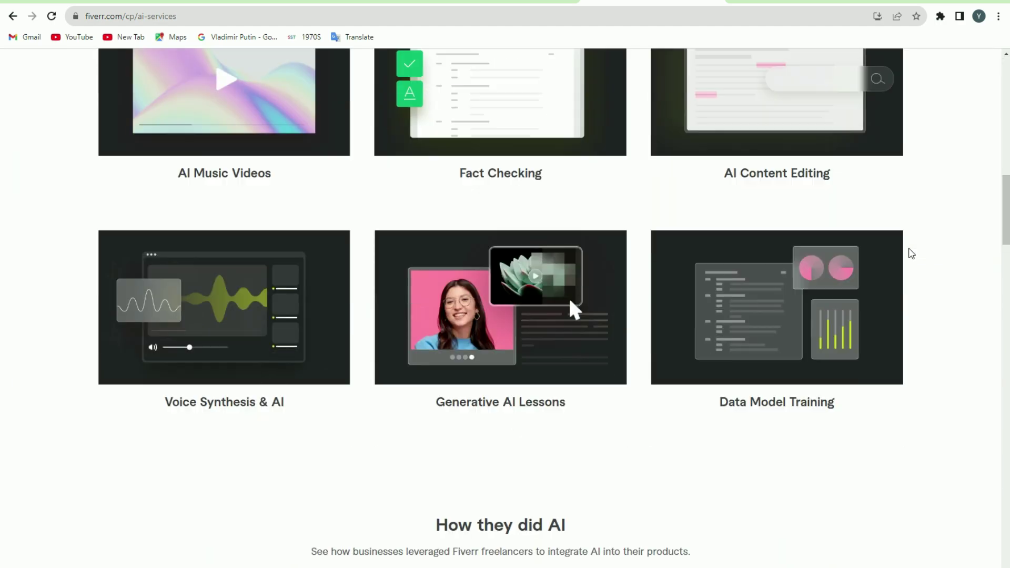
scroll(912, 254, down, 14)
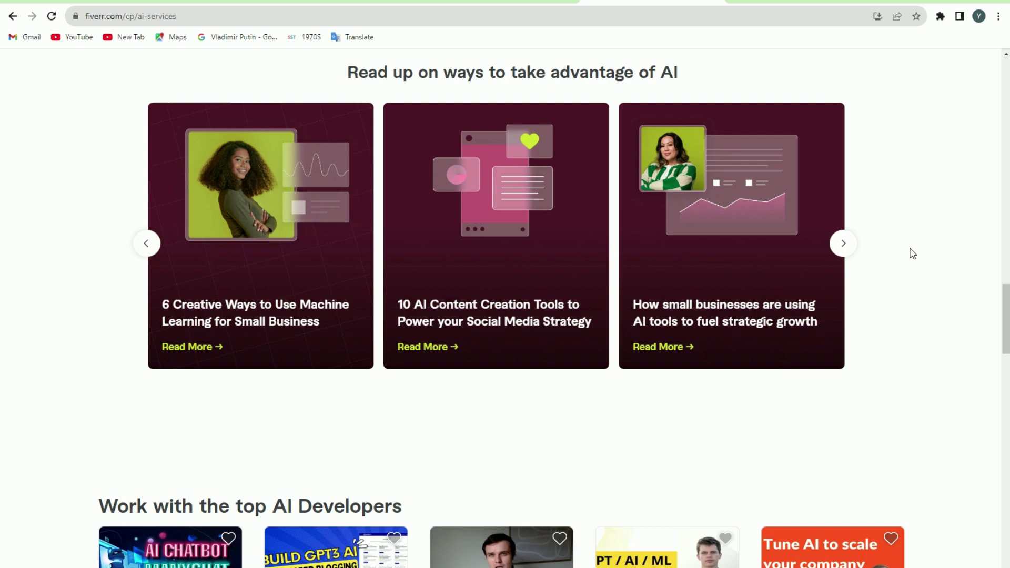
scroll(912, 254, up, 6)
scroll(912, 254, down, 17)
scroll(911, 254, up, 16)
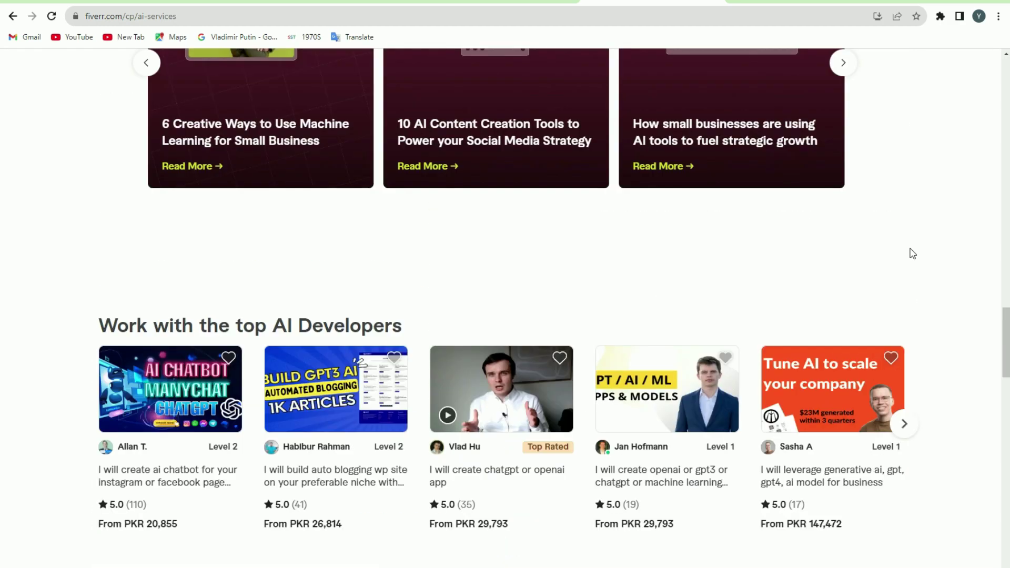
scroll(909, 253, up, 20)
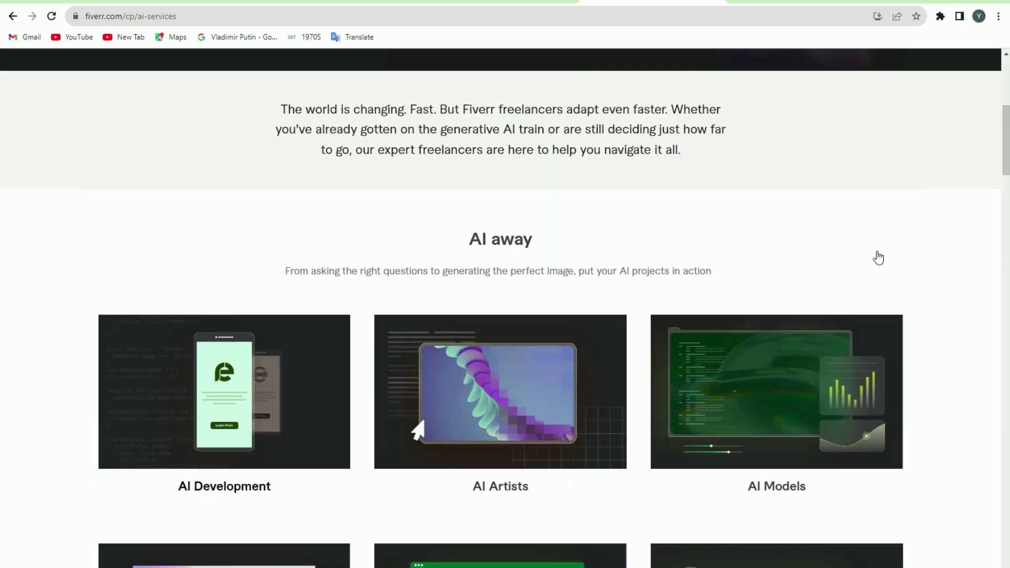
scroll(689, 265, down, 3)
Step: Point out the AI Development, AI Artists and AI Models category cards
drag(156, 310, 292, 310)
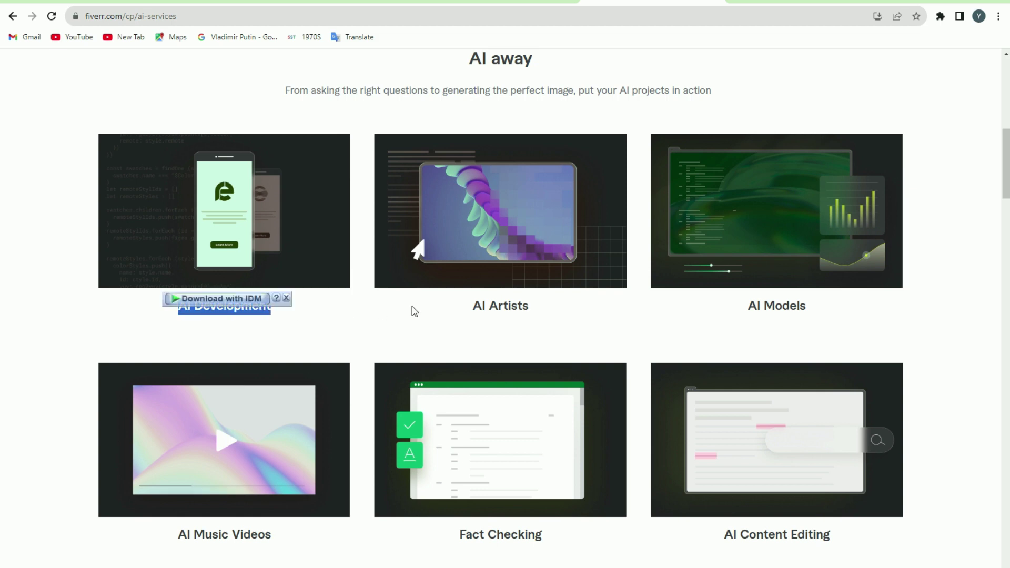
drag(473, 306, 582, 307)
click(773, 307)
triple_click(773, 307)
scroll(862, 308, down, 3)
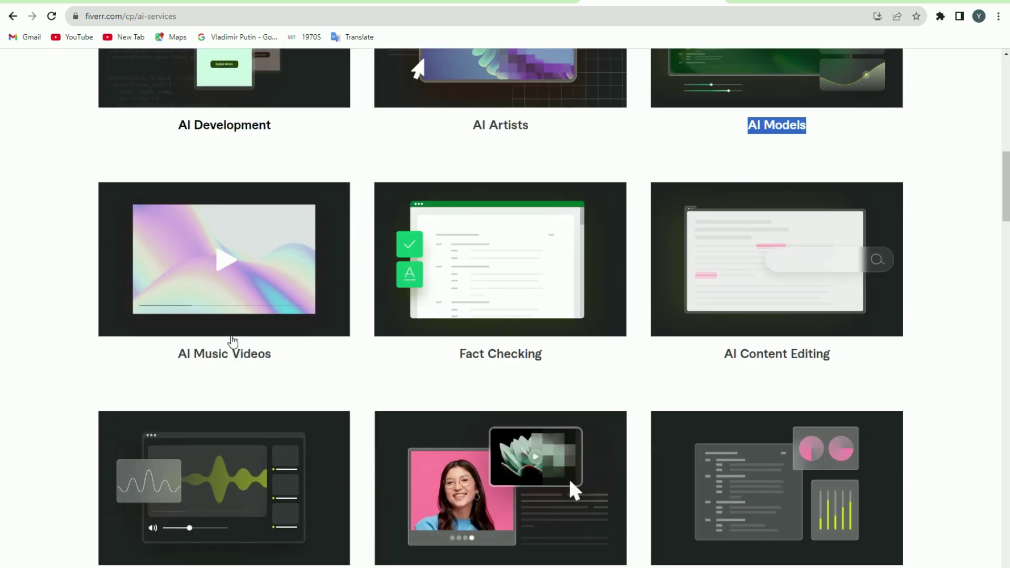
drag(172, 363, 789, 352)
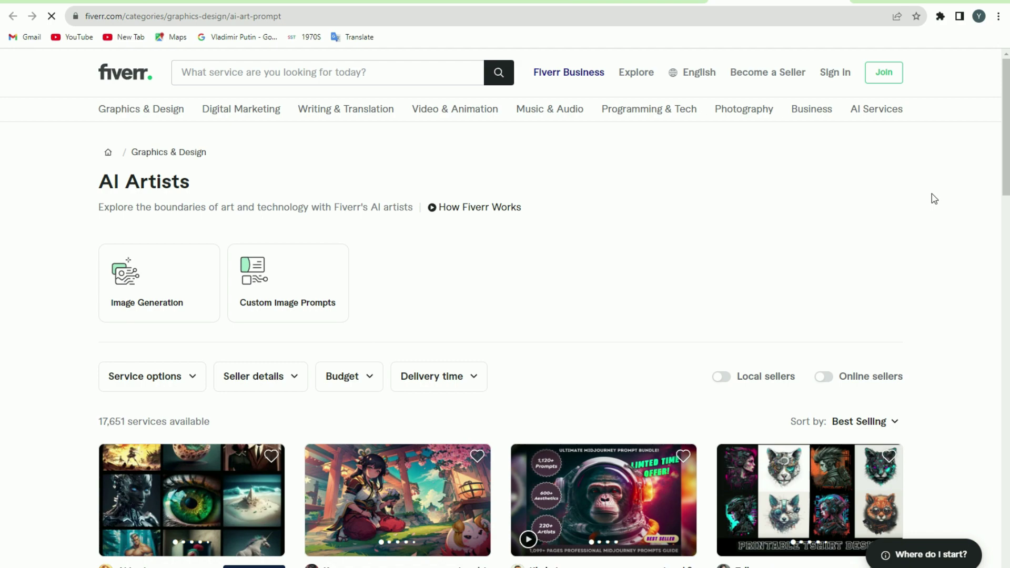
scroll(943, 210, down, 5)
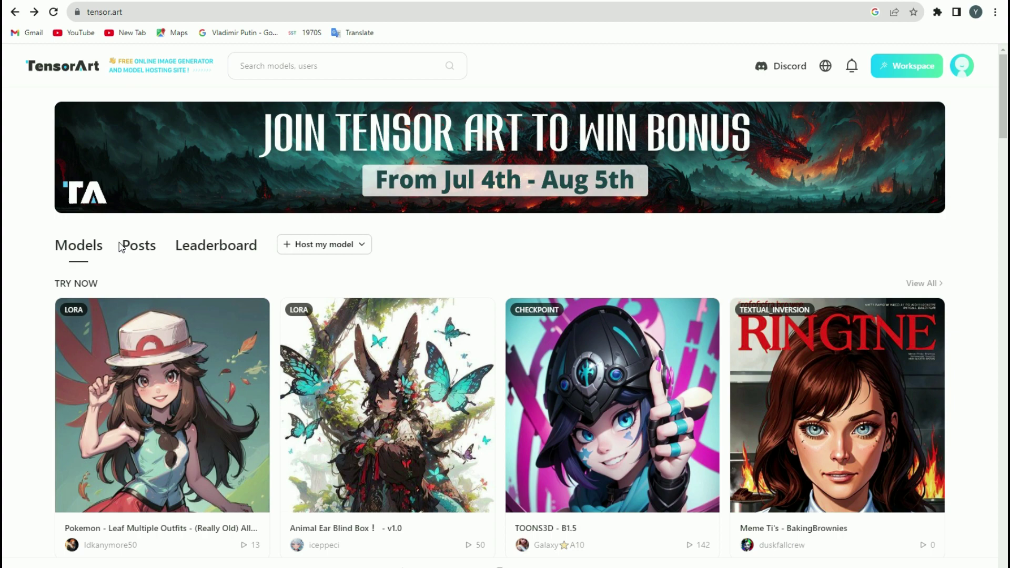
Step: Open Posts and scroll down to posts like 'Just a Good ole Country Gal at The Gas Station'
drag(120, 246, 165, 246)
click(204, 257)
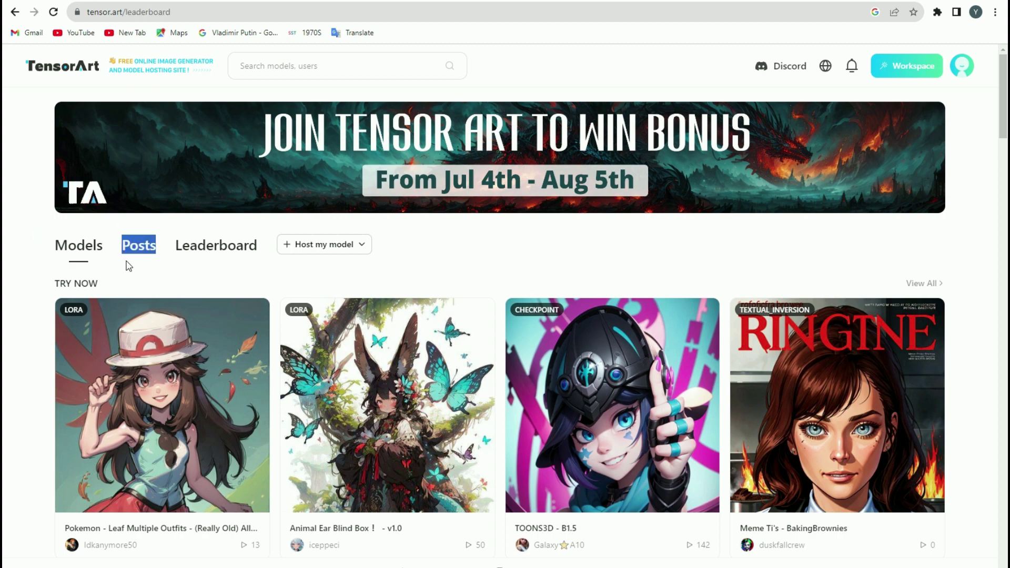
scroll(8, 258, down, 5)
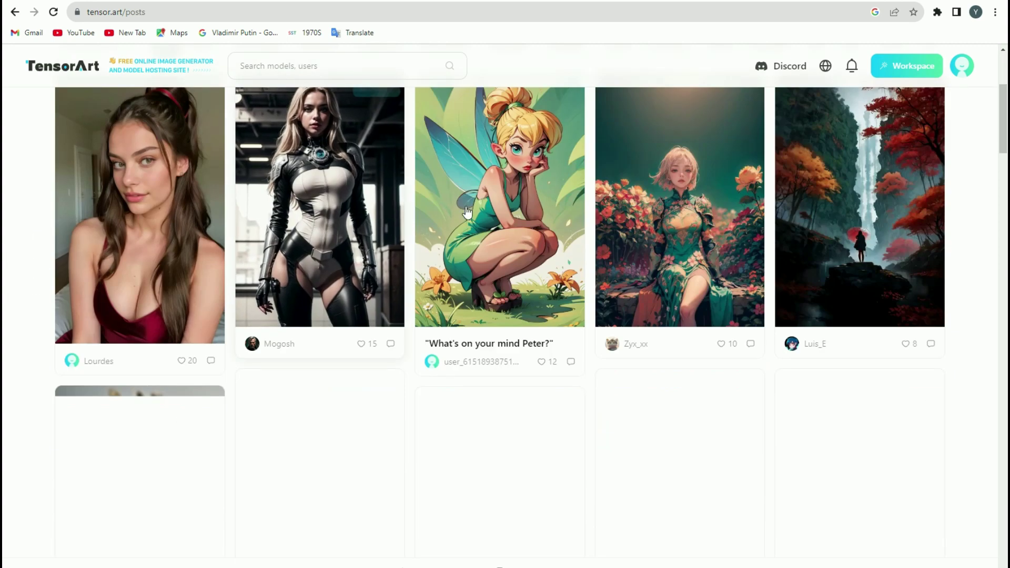
scroll(951, 198, down, 10)
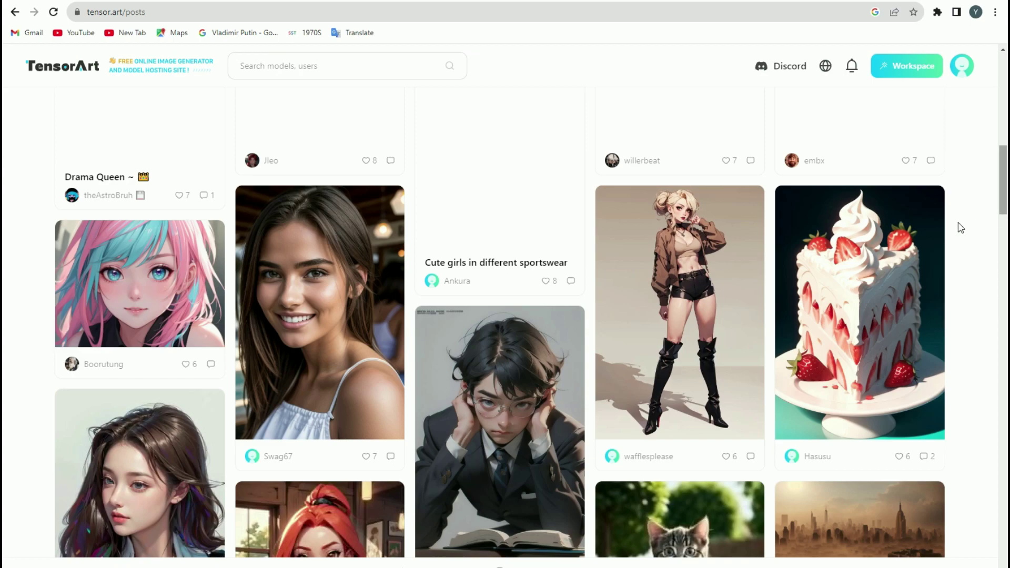
scroll(1000, 230, down, 3)
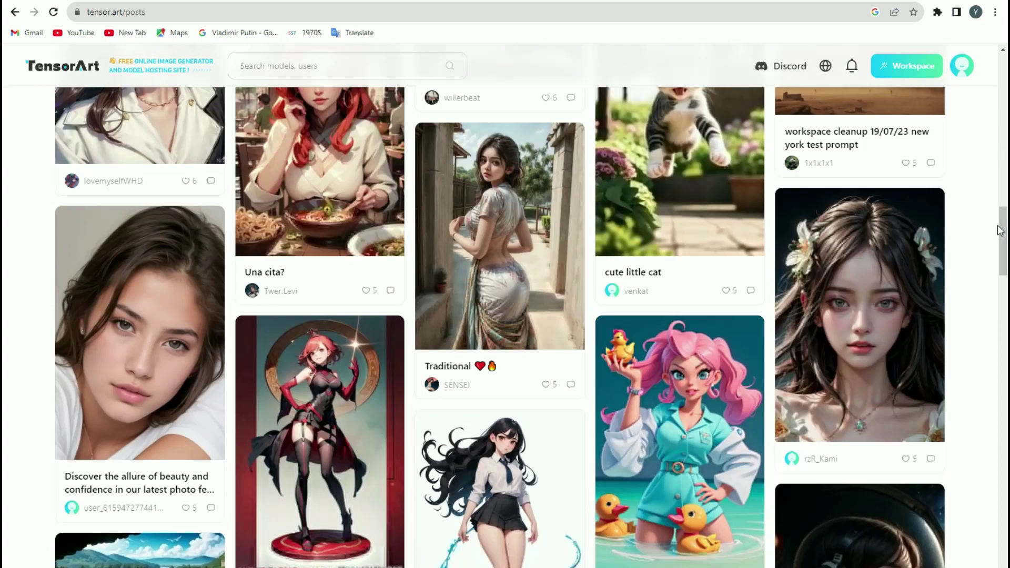
scroll(1000, 230, down, 5)
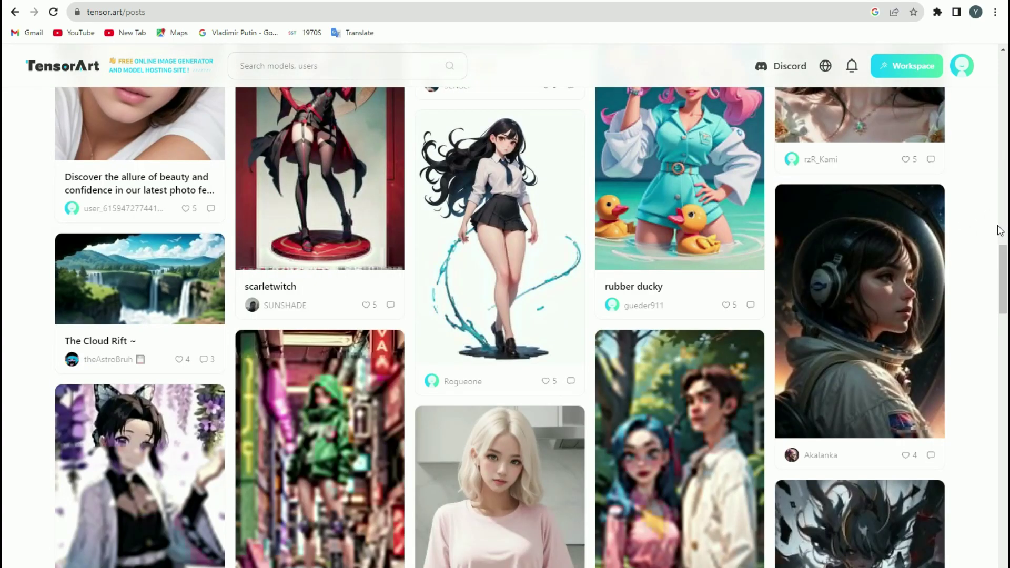
scroll(1000, 230, down, 9)
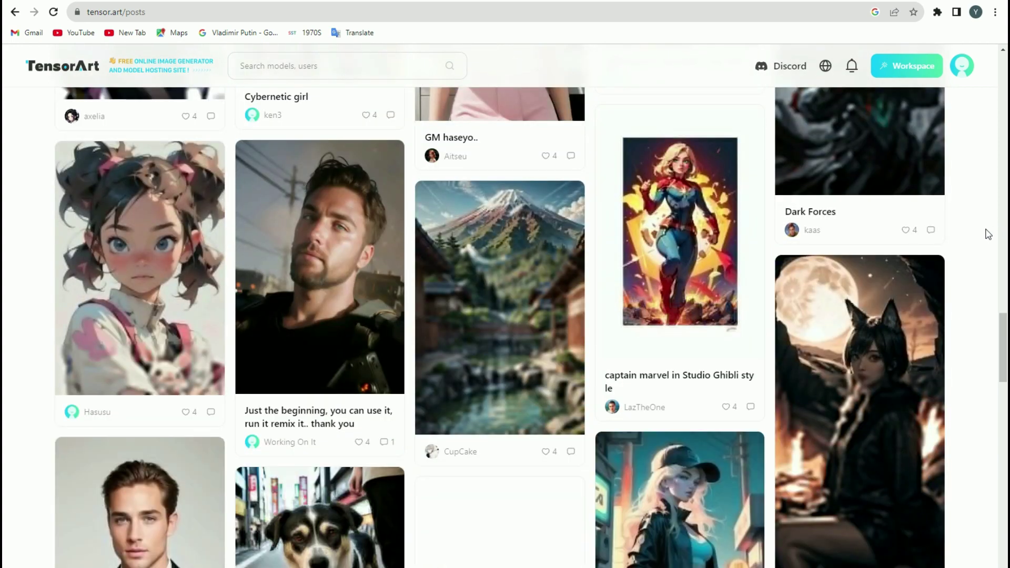
scroll(988, 234, down, 6)
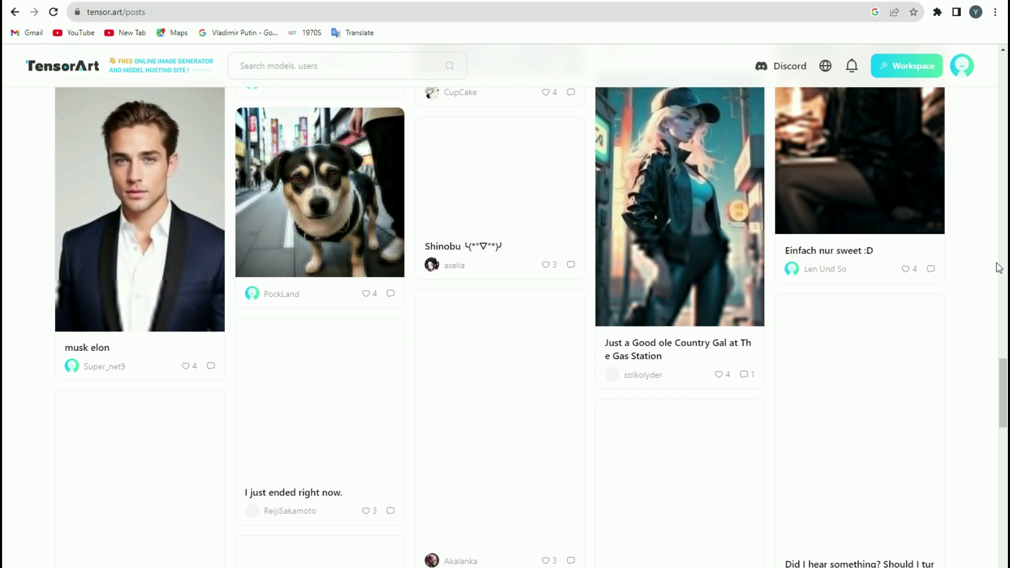
scroll(931, 323, down, 8)
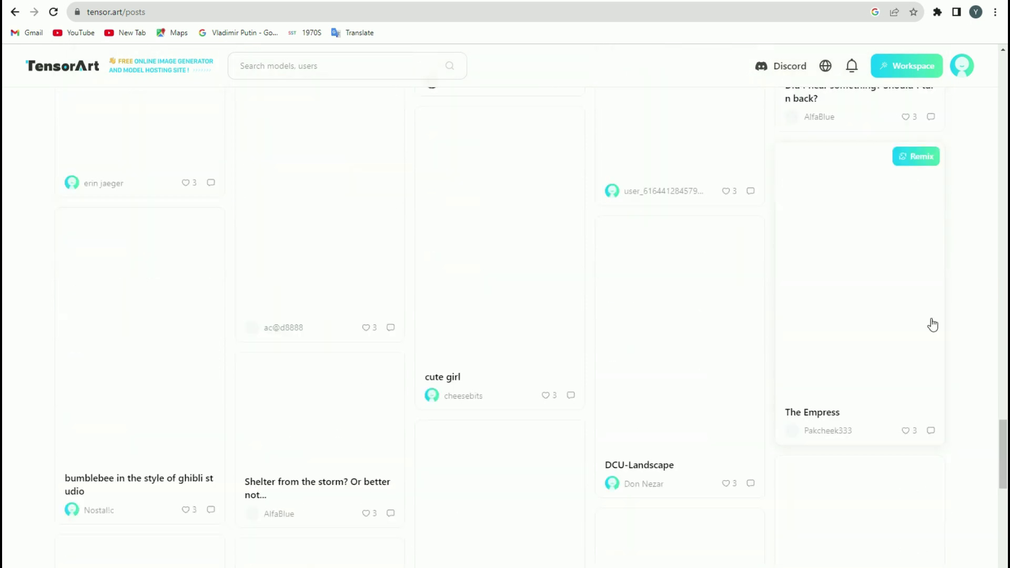
scroll(933, 324, down, 5)
scroll(933, 325, down, 8)
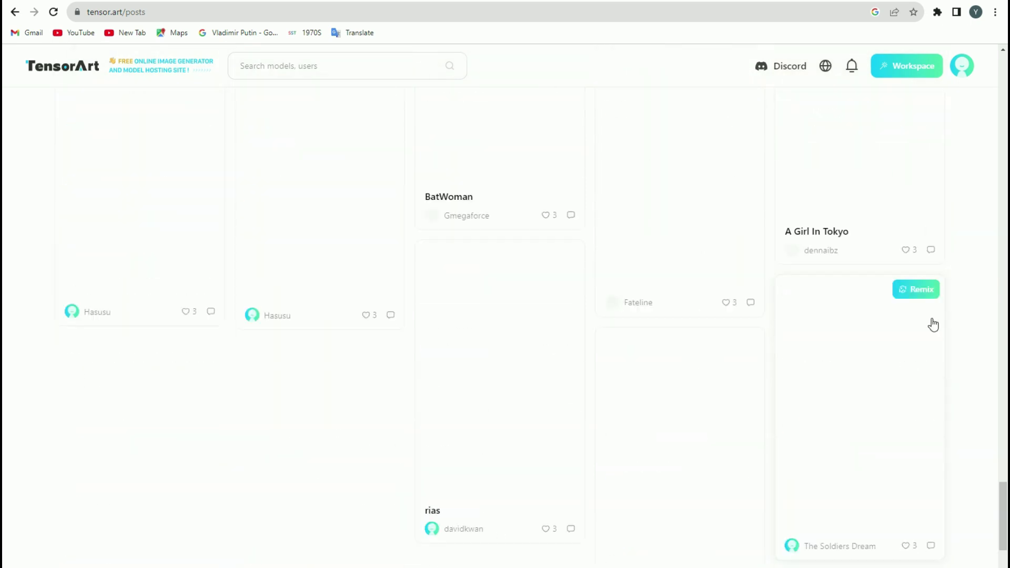
scroll(933, 324, up, 5)
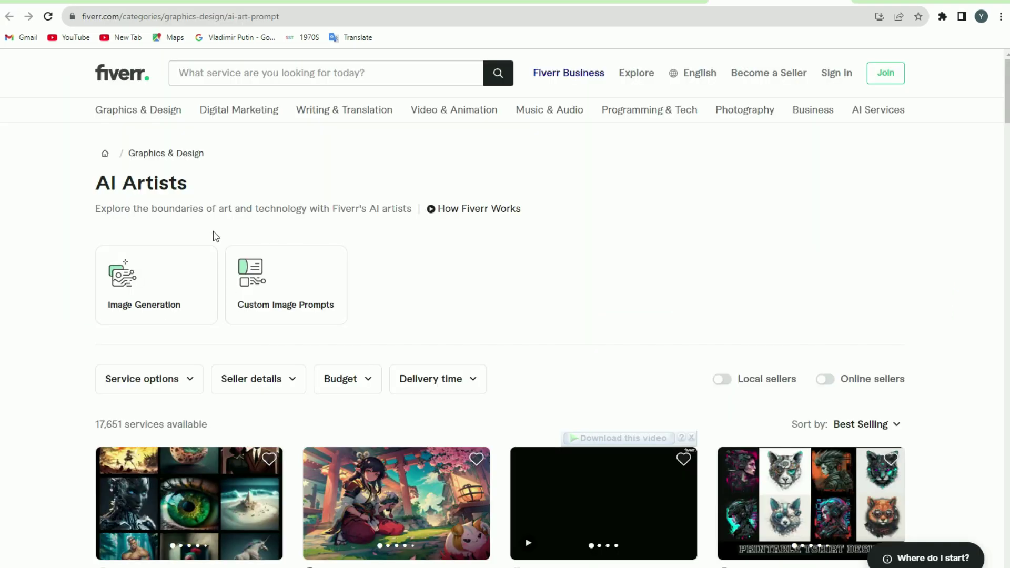
Step: Open the Custom Image Prompts category from the AI Artists page
drag(214, 235, 364, 327)
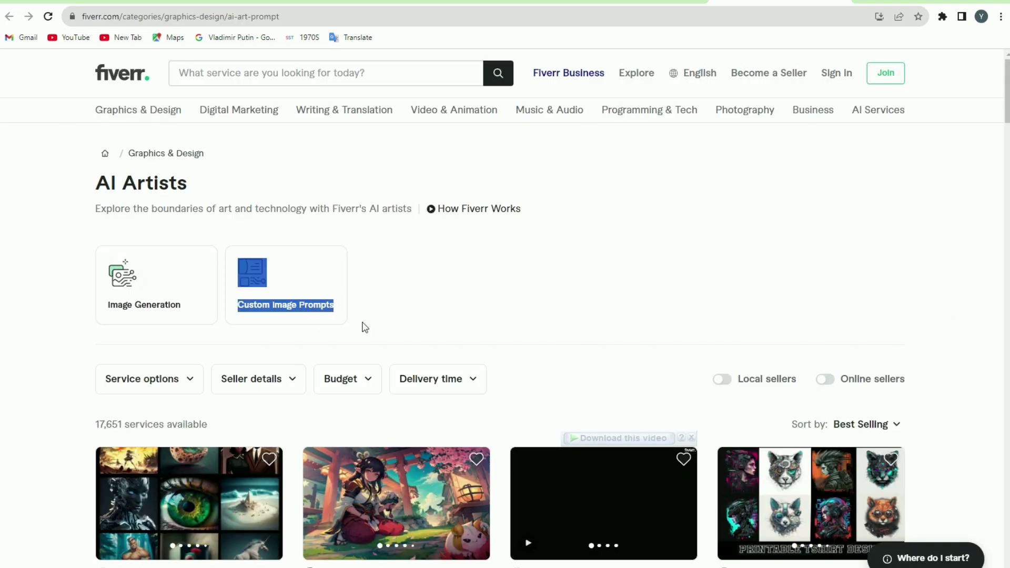
click(278, 301)
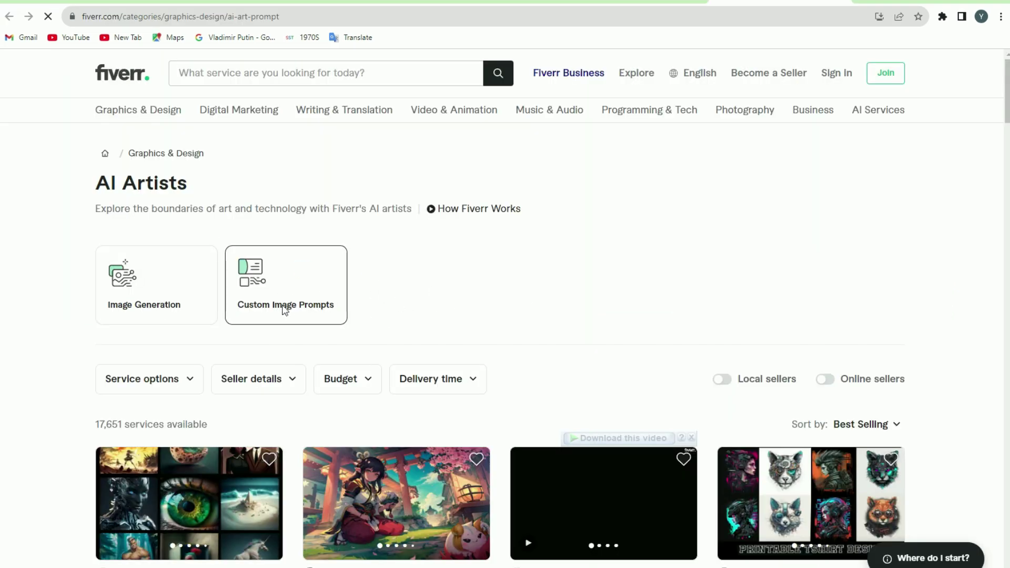
click(284, 310)
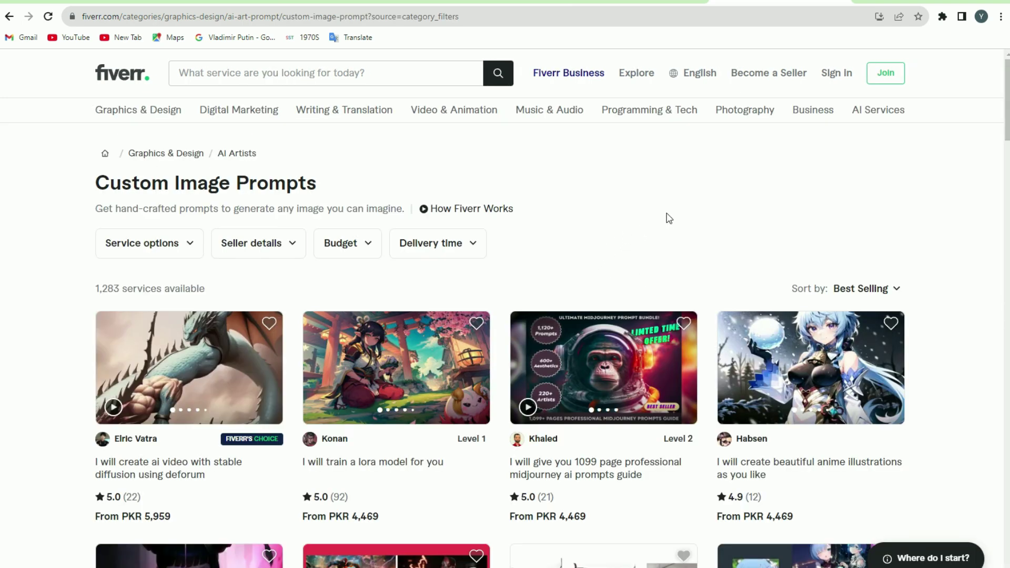
Step: Scroll through the 1,283 Custom Image Prompts gigs, pointing out two gig titles
scroll(941, 266, down, 2)
drag(773, 367, 708, 282)
click(708, 282)
scroll(950, 236, down, 4)
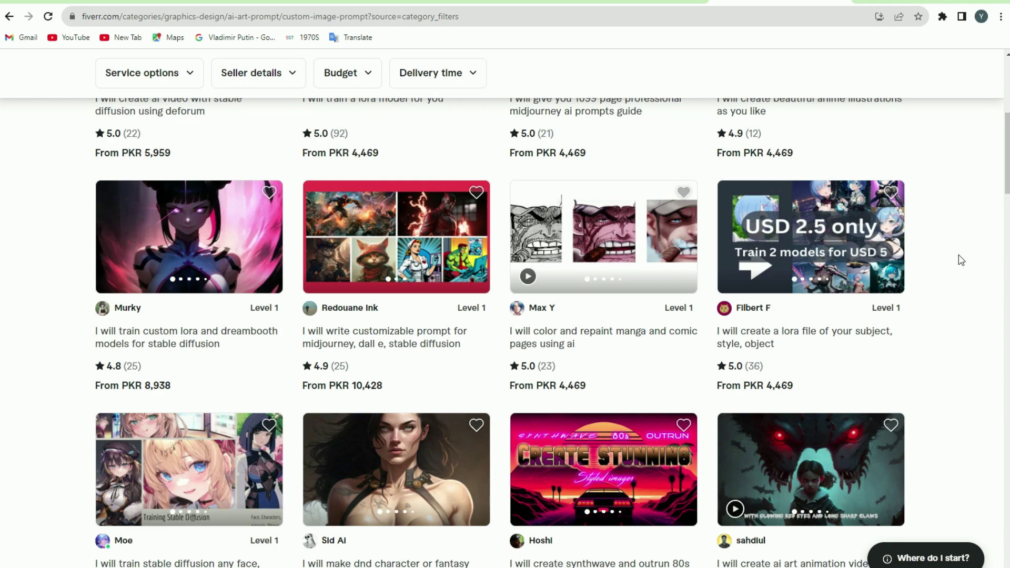
scroll(961, 260, down, 4)
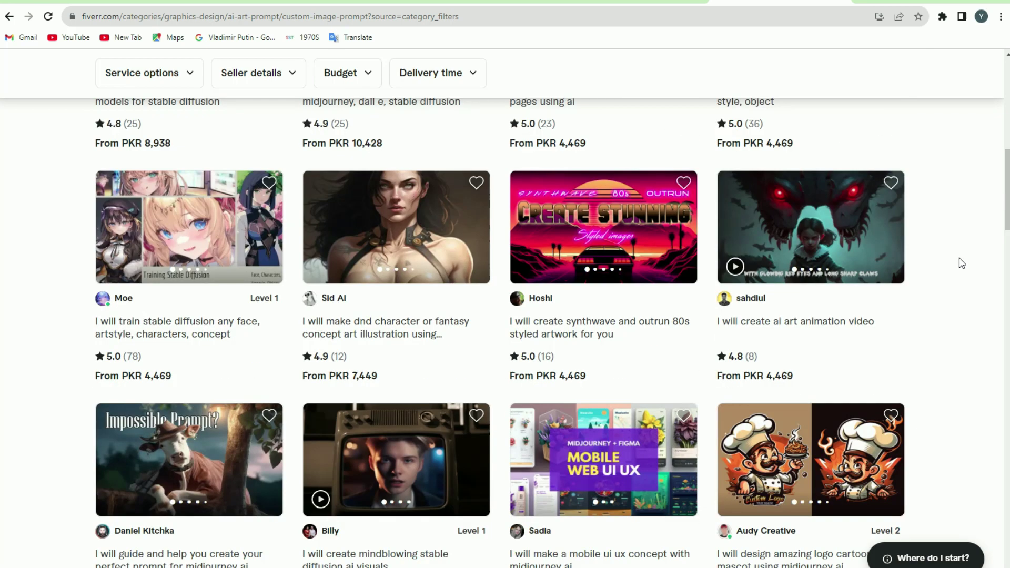